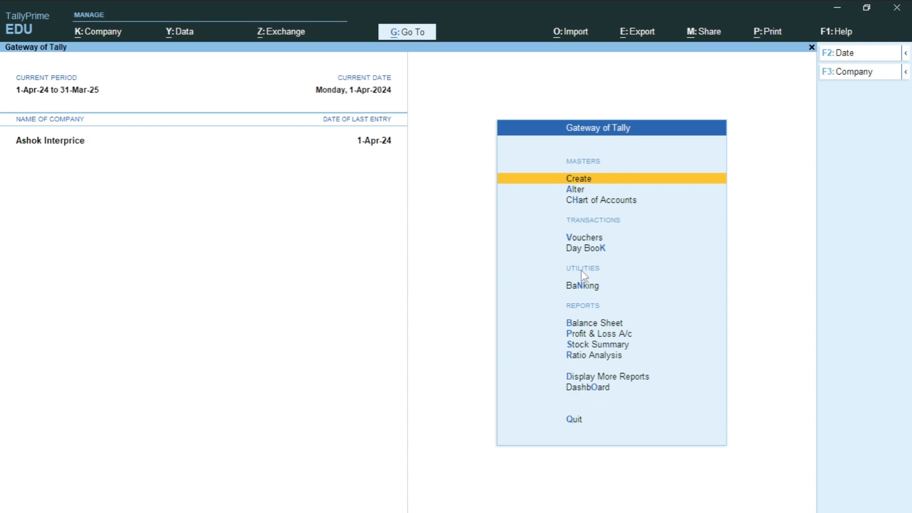
# Start a new ledger named Out Put Cgst
pyautogui.press('Return')
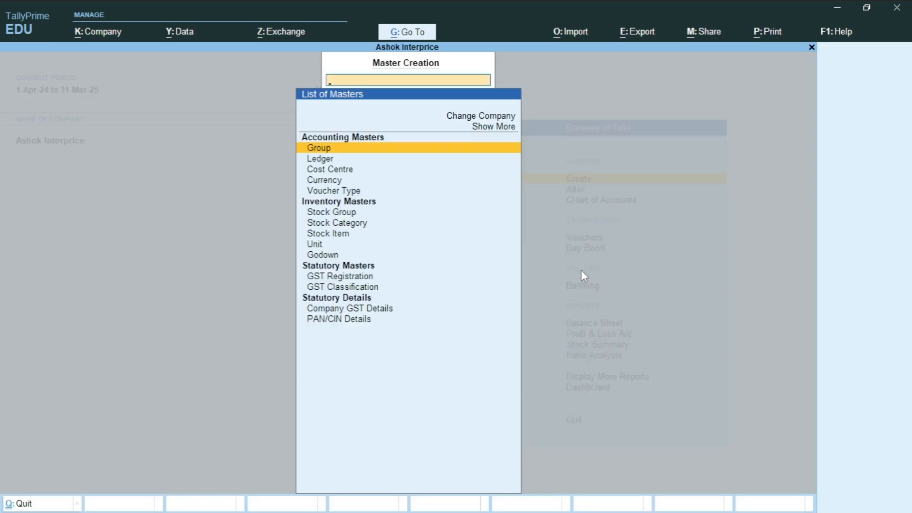
pyautogui.press('Down')
pyautogui.press('Return')
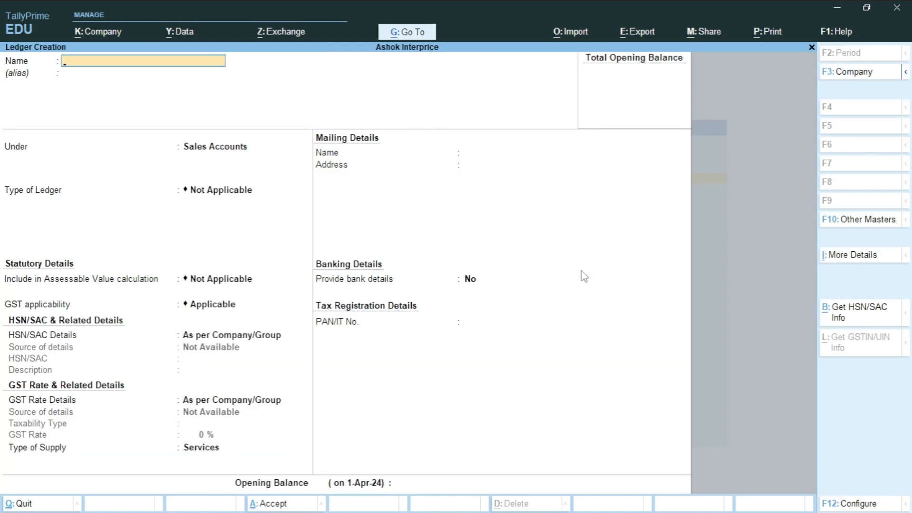
pyautogui.write('Out Put')
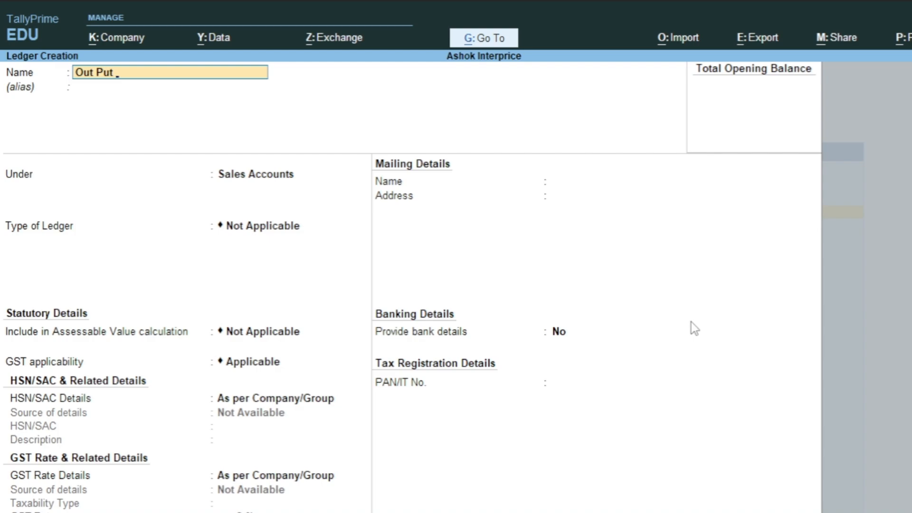
pyautogui.write(' Cgt')
pyautogui.press('BackSpace')
pyautogui.write('st')
pyautogui.press('Return')
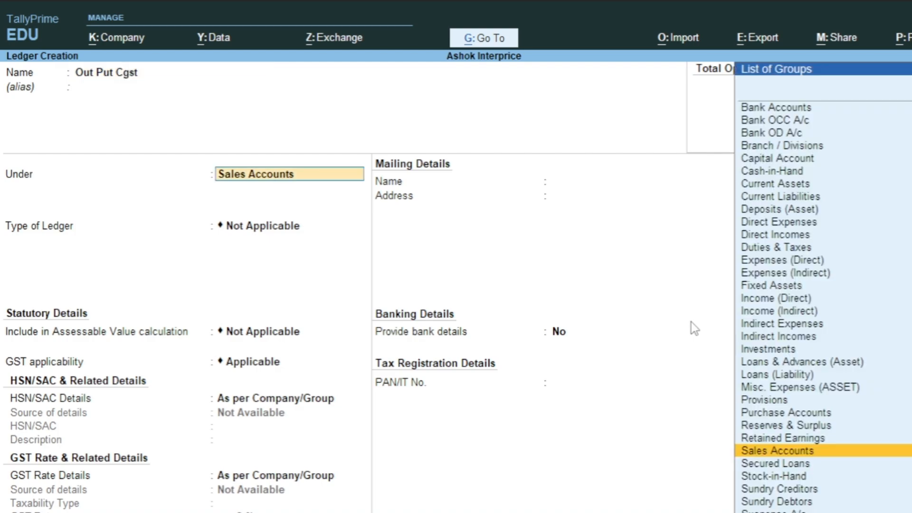
# Place the Out Put Cgst ledger under Duties & Taxes with duty type GST and tax type CGST, and save it
pyautogui.write('Du')
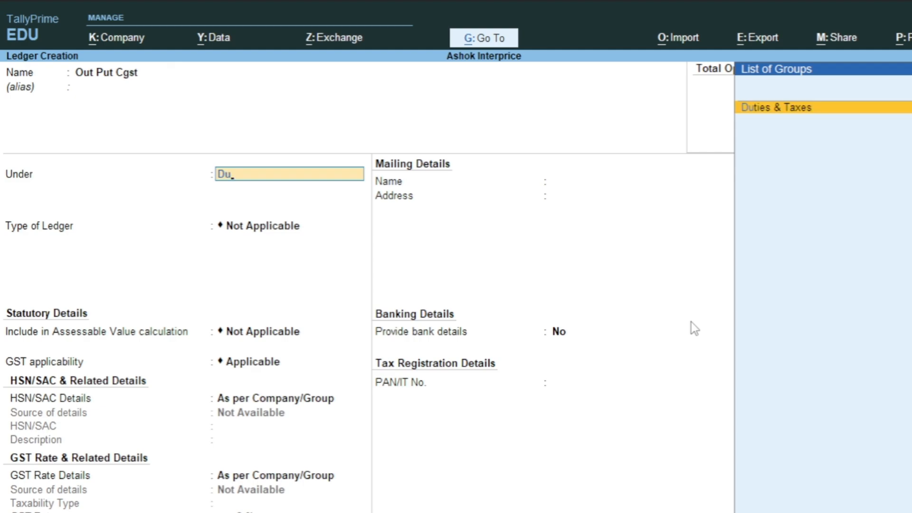
pyautogui.press('Return')
pyautogui.press('Up')
pyautogui.press('Return')
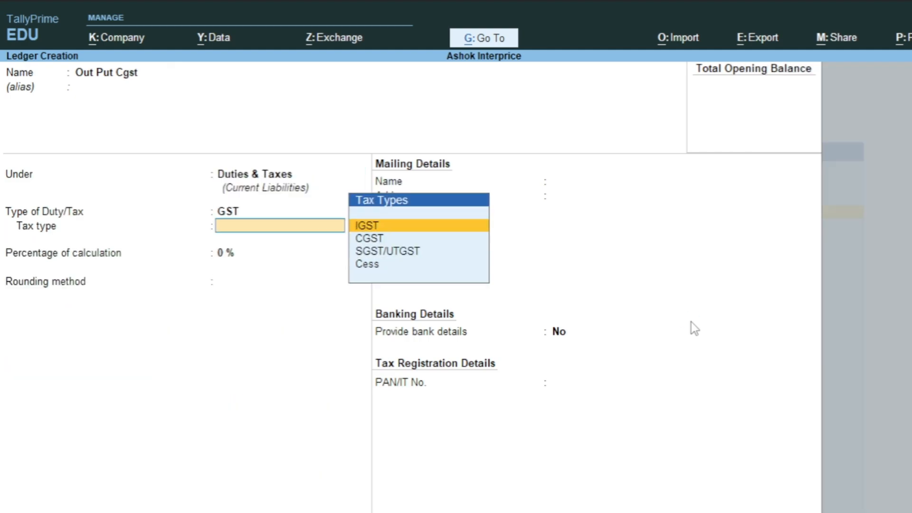
pyautogui.press('Down')
pyautogui.press('Return')
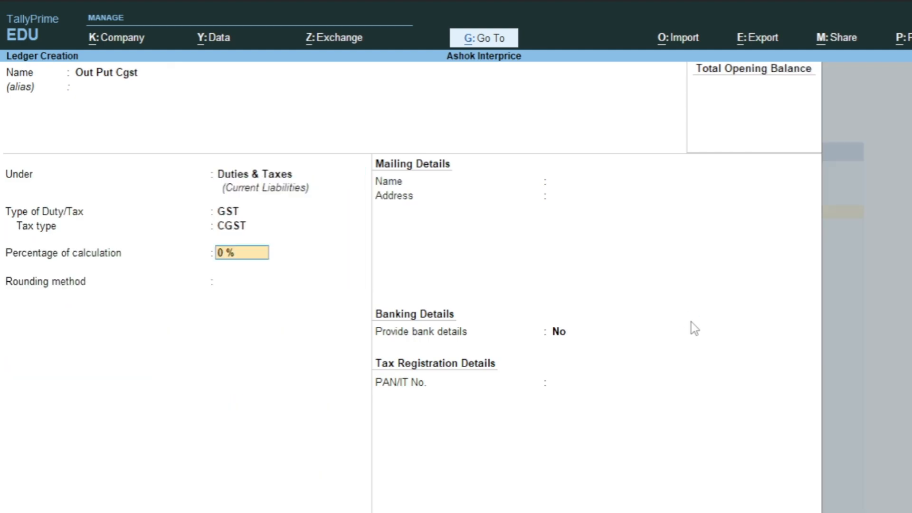
pyautogui.hotkey('ctrl', 'a')
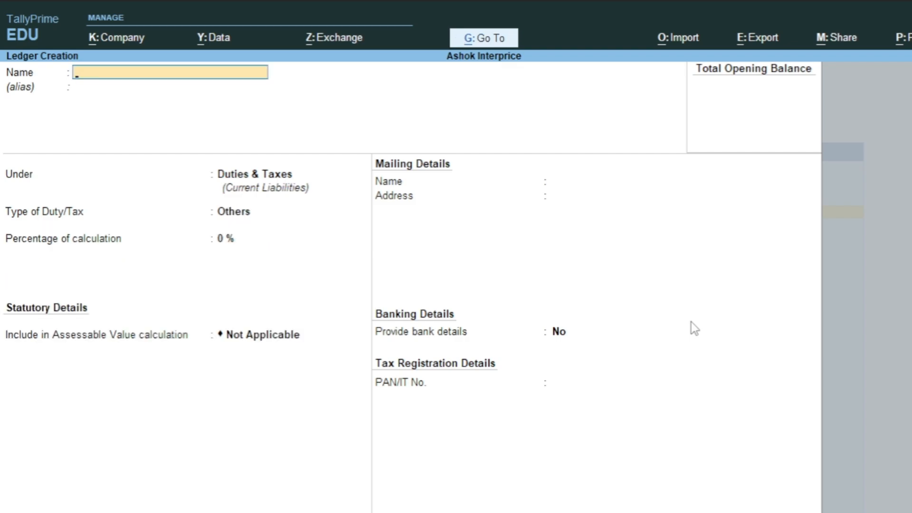
# Name the next new ledger Out Put Sgst and keep it under Duties & Taxes
pyautogui.write('Out Put Sgst')
pyautogui.press('Return')
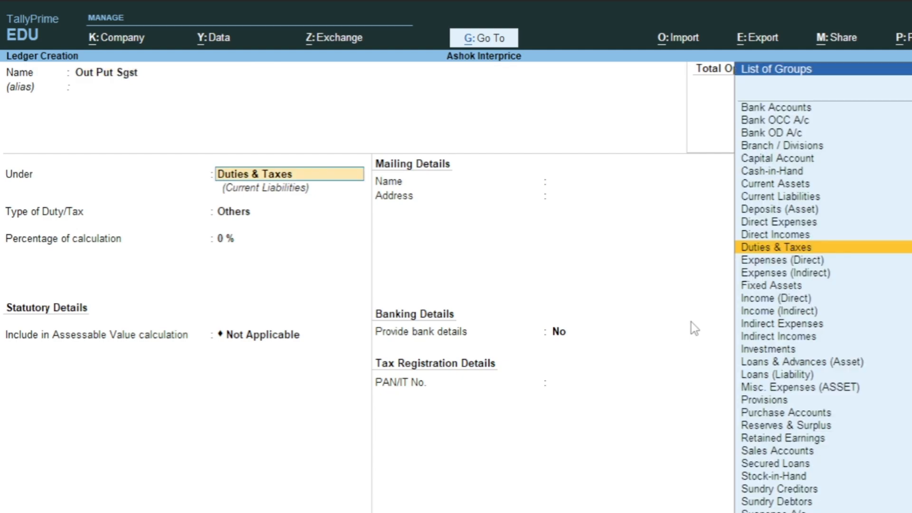
pyautogui.press('Return')
pyautogui.press('Return')
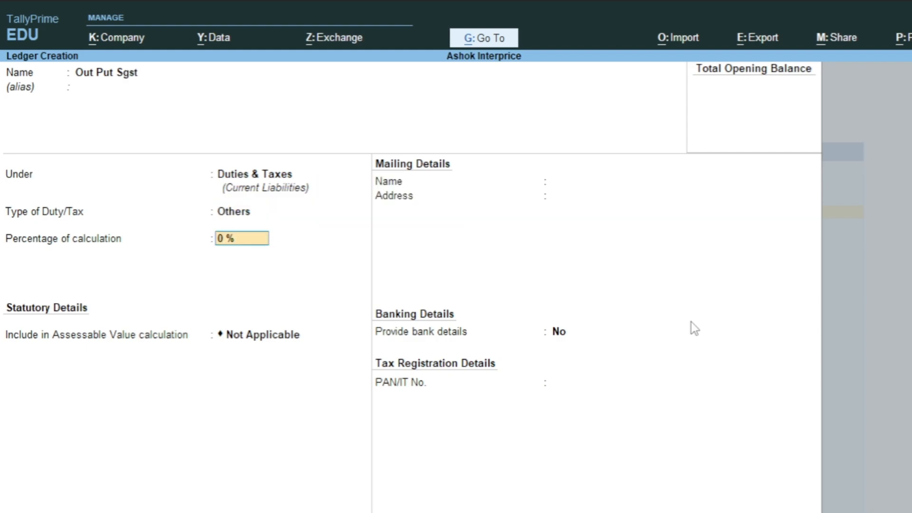
# Set the Out Put Sgst ledger's duty type to GST and tax type to SGST/UTGST, save it and leave ledger creation
pyautogui.press('BackSpace')
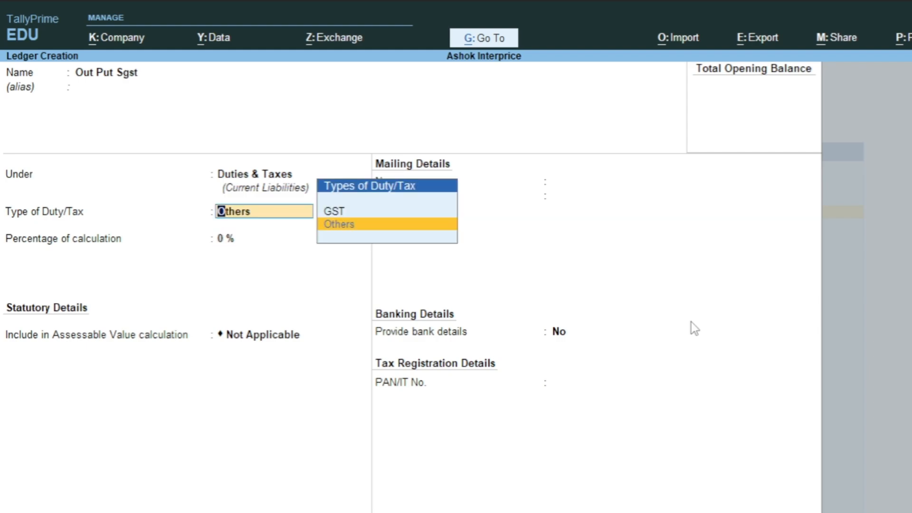
pyautogui.press('Up')
pyautogui.press('Return')
pyautogui.press('Down')
pyautogui.press('Down')
pyautogui.press('Return')
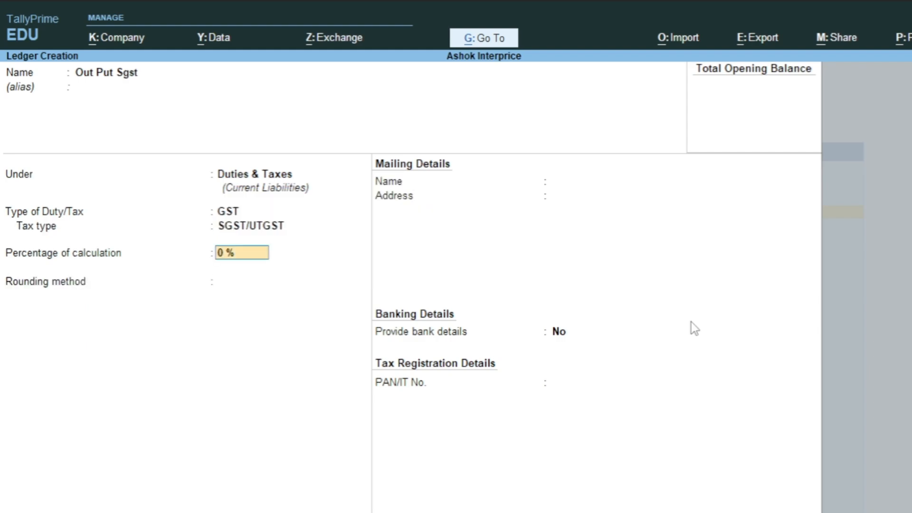
pyautogui.hotkey('ctrl', 'a')
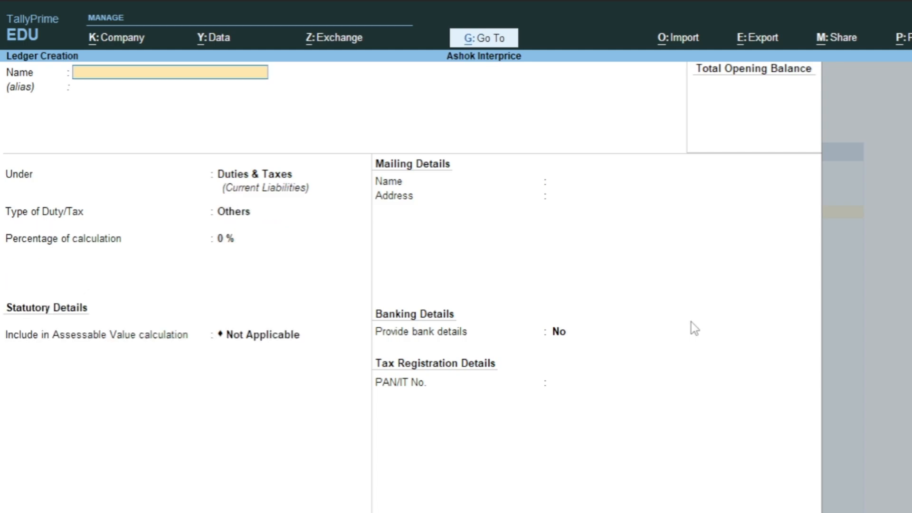
pyautogui.press('Escape')
pyautogui.press('Escape')
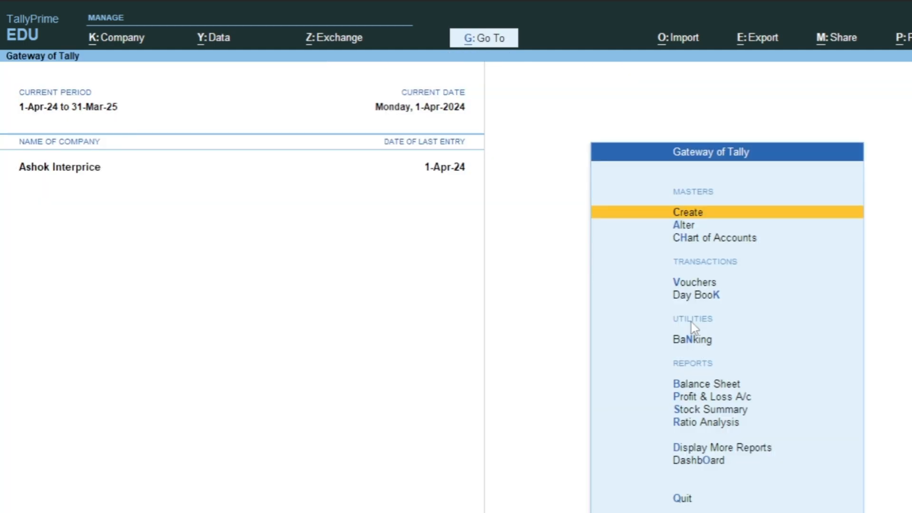
# Start a sales voucher for the first listed party account, accept its details and choose Saless as the sales ledger
pyautogui.press('Down')
pyautogui.press('Down')
pyautogui.press('Down')
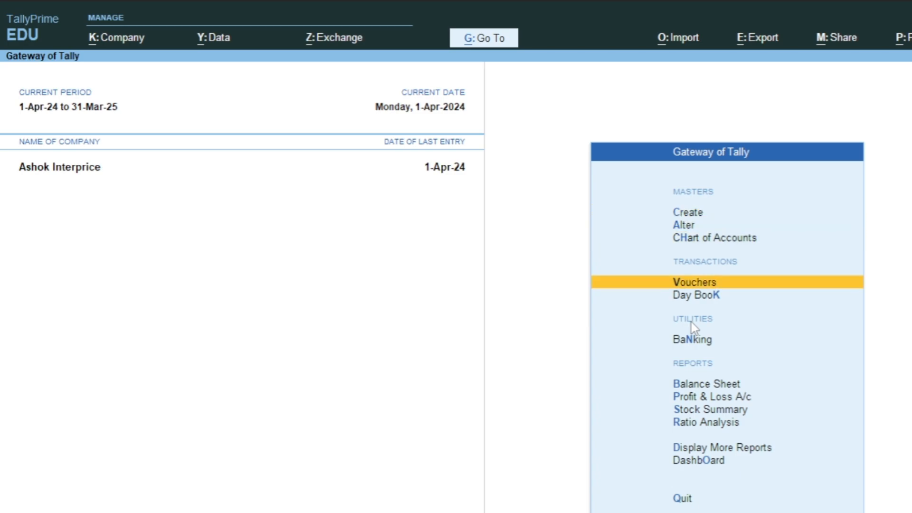
pyautogui.press('Return')
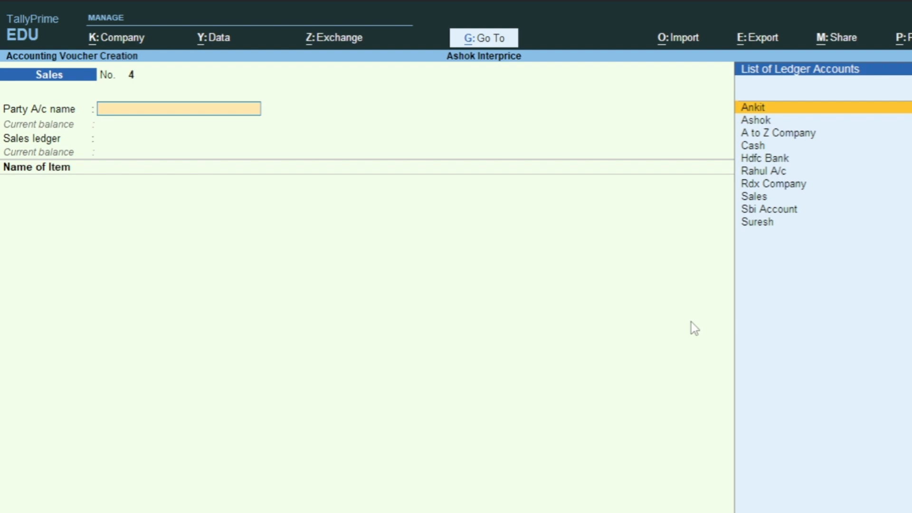
pyautogui.press('Return')
pyautogui.hotkey('ctrl', 'a')
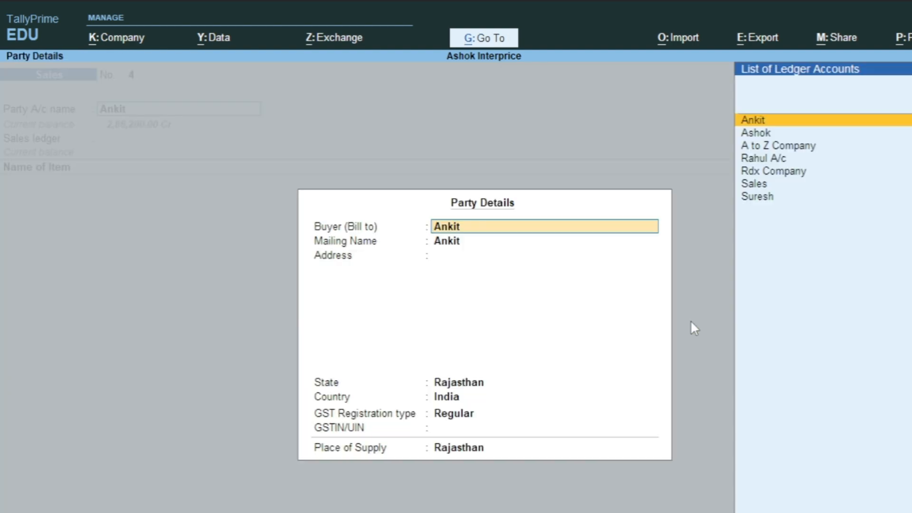
pyautogui.hotkey('ctrl', 'a')
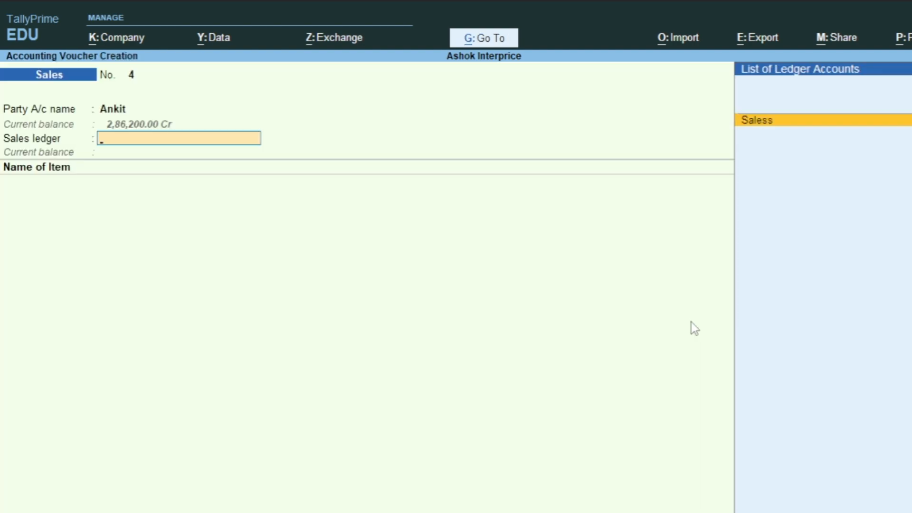
pyautogui.press('Return')
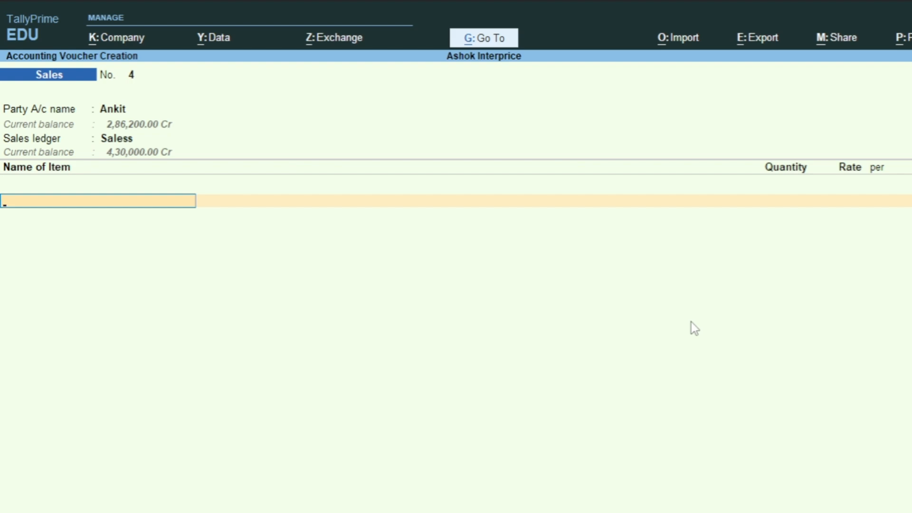
# Examine the Saless ledger's group, ledger type and GST settings from within the voucher
pyautogui.press('BackSpace')
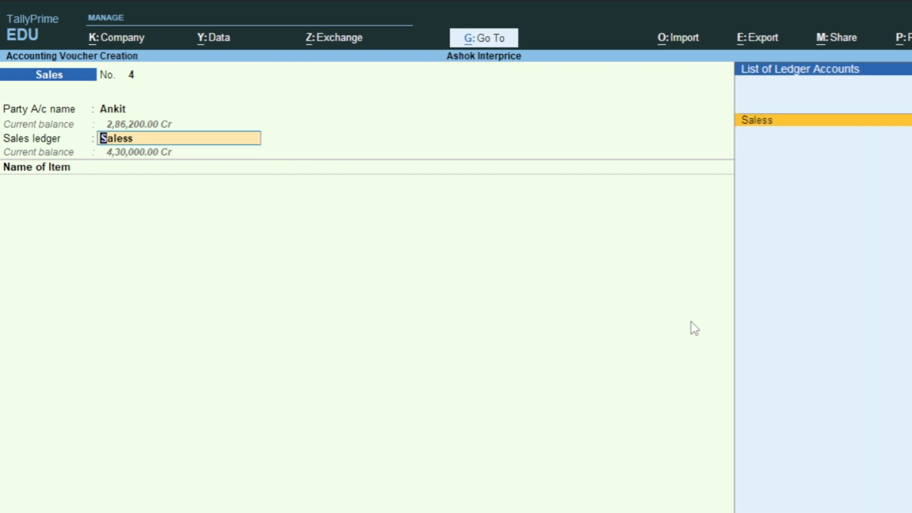
pyautogui.hotkey('ctrl', 'Return')
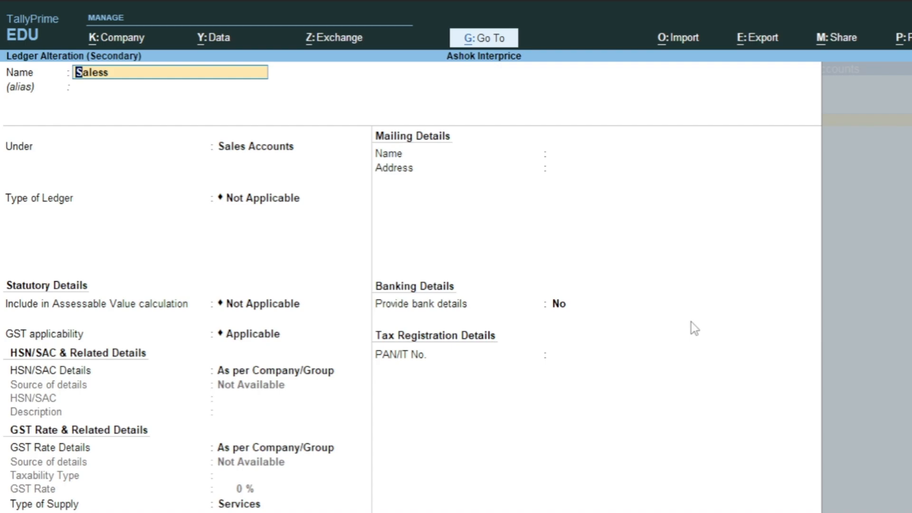
pyautogui.press('Return')
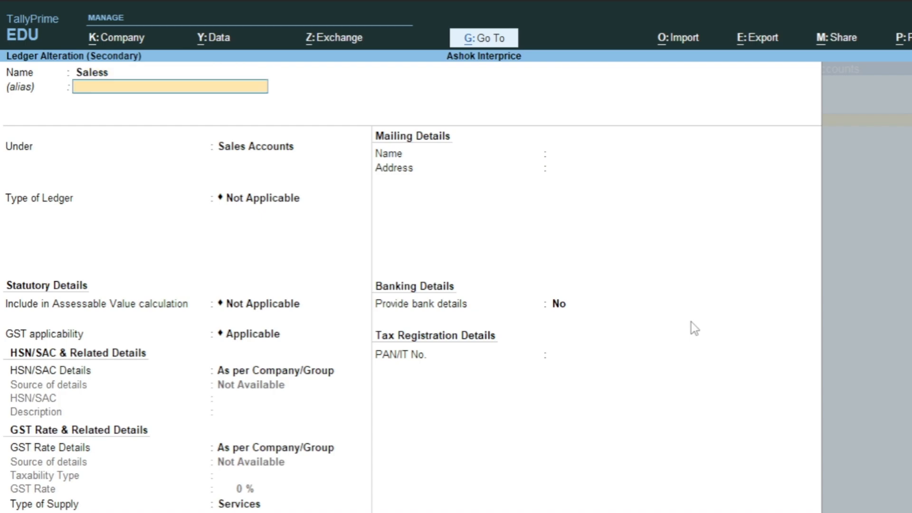
pyautogui.press('Return')
pyautogui.press('Return')
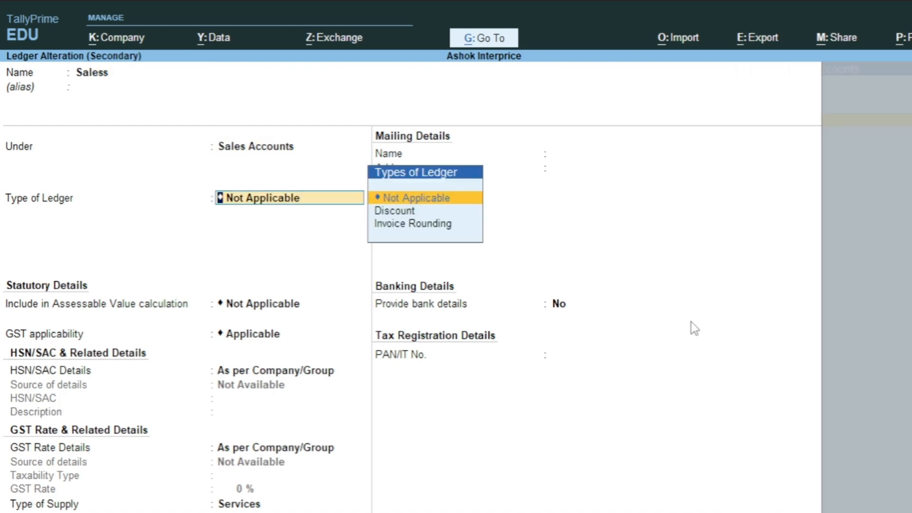
pyautogui.hotkey('ctrl', 'a')
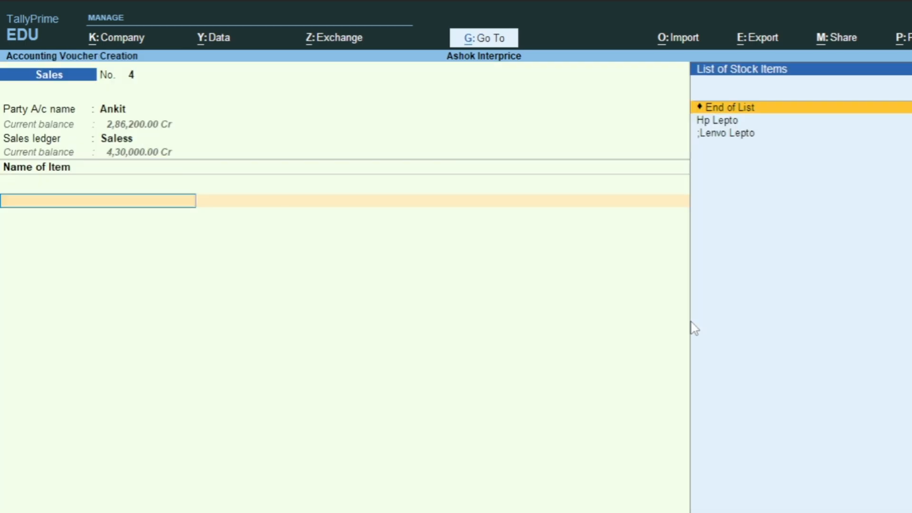
# Add the stock item Hp Lepto to the voucher with a quantity of 15 pcs at a rate of 20,000
pyautogui.press('Down')
pyautogui.press('Return')
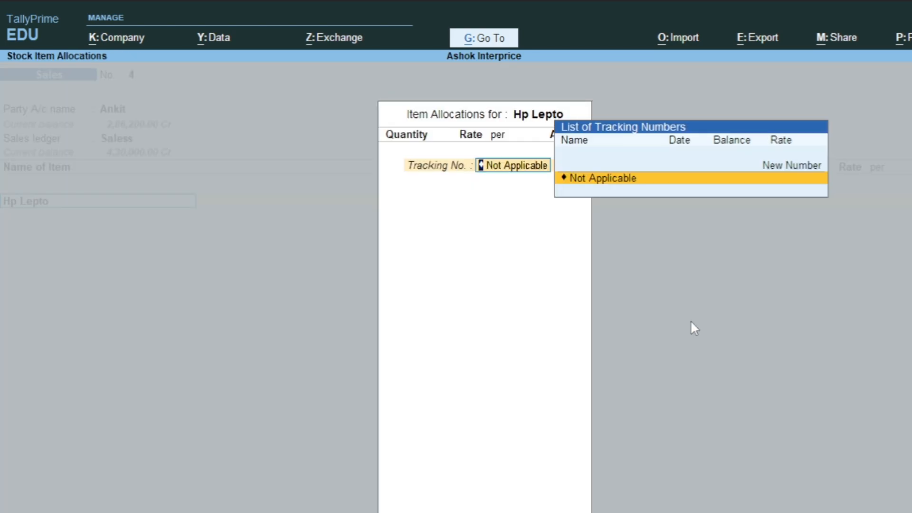
pyautogui.press('Return')
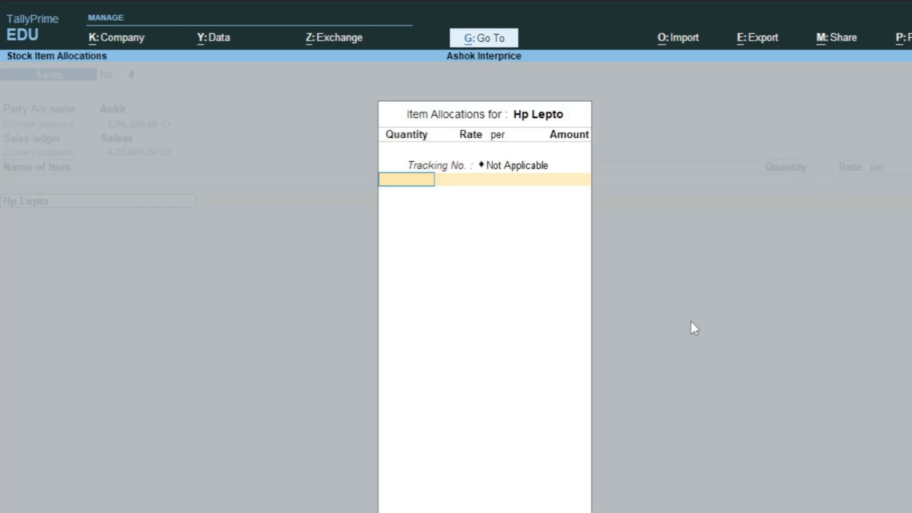
pyautogui.write('15')
pyautogui.press('Return')
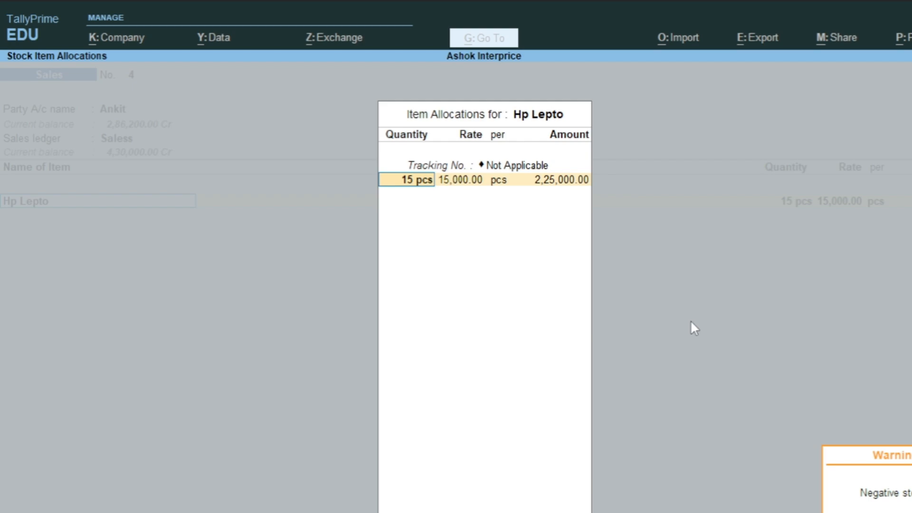
pyautogui.press('Return')
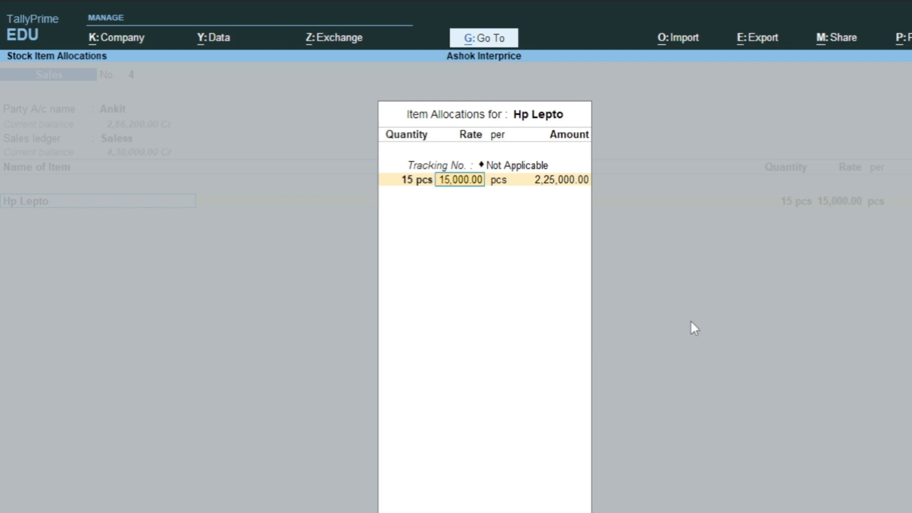
pyautogui.write('20,000')
pyautogui.press('Return')
pyautogui.press('Return')
pyautogui.press('Return')
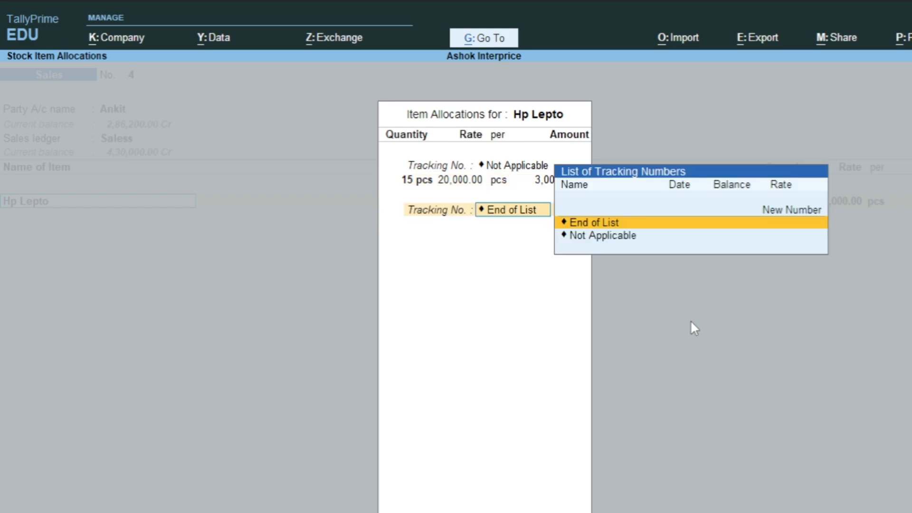
pyautogui.press('Return')
# Examine the Hp Lepto item's HSN/SAC and GST rate details, then return to the voucher's item list
pyautogui.press('BackSpace')
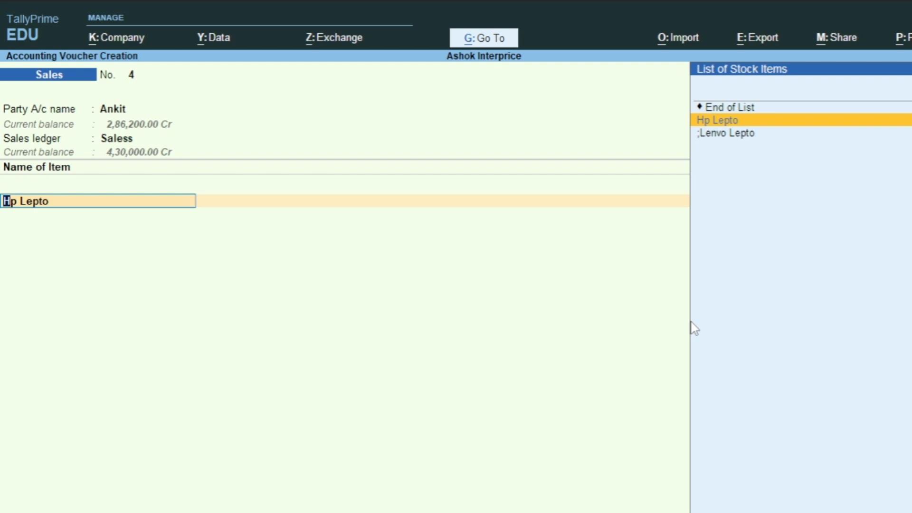
pyautogui.hotkey('ctrl', 'Return')
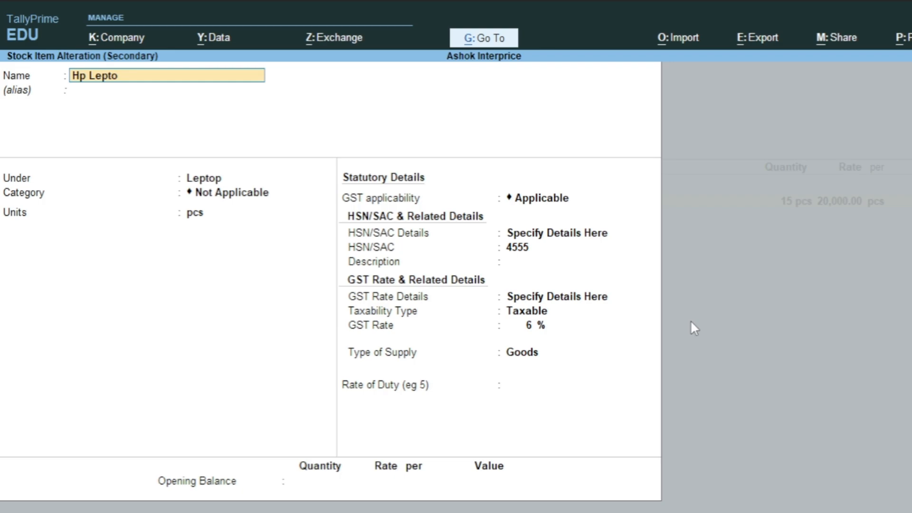
pyautogui.press('Return')
pyautogui.press('Return')
pyautogui.press('Return')
pyautogui.press('Return')
pyautogui.press('Return')
pyautogui.press('Return')
pyautogui.press('Return')
pyautogui.press('Return')
pyautogui.press('Return')
pyautogui.press('Return')
pyautogui.press('Return')
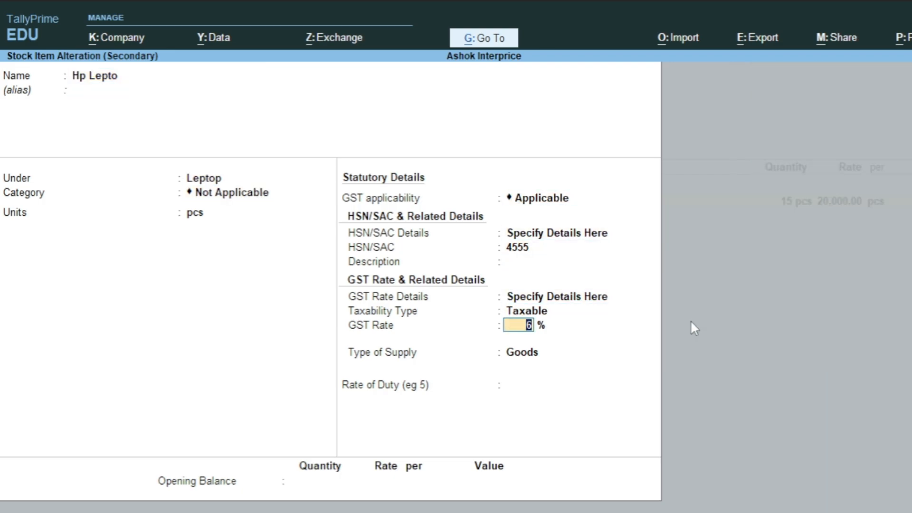
pyautogui.hotkey('ctrl', 'a')
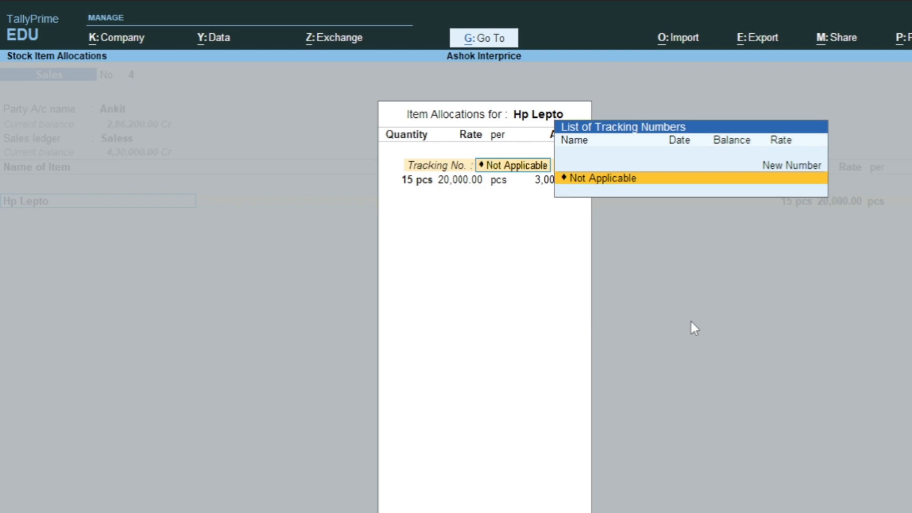
pyautogui.hotkey('ctrl', 'a')
pyautogui.press('Return')
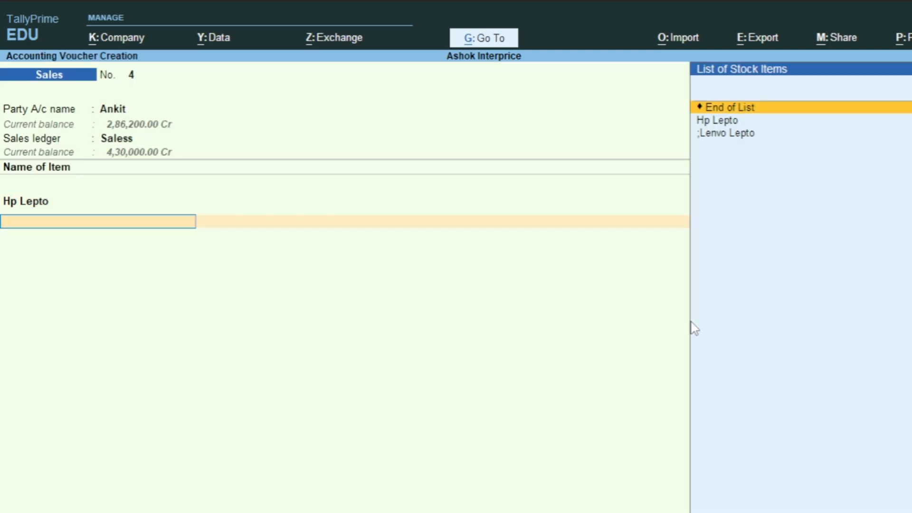
# Add the stock item ;Lenvo Lepto to the sales voucher with a quantity of 15 pcs at a rate of 18,000
pyautogui.press('Down')
pyautogui.press('Down')
pyautogui.press('Return')
pyautogui.press('Return')
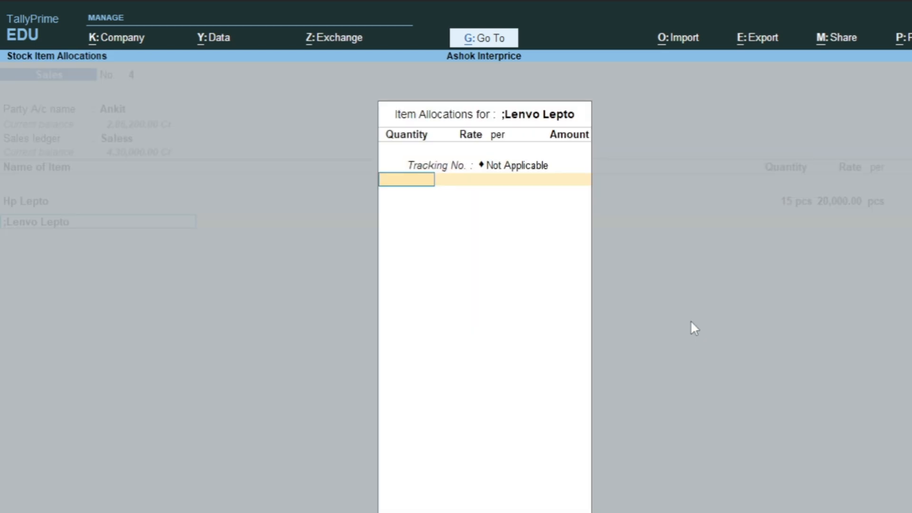
pyautogui.write('15')
pyautogui.press('Return')
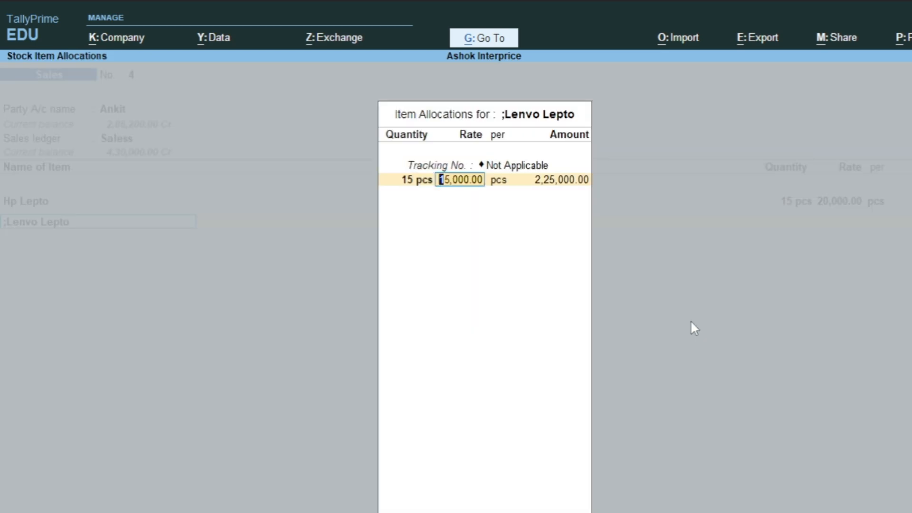
pyautogui.write('18000')
pyautogui.press('Return')
pyautogui.press('Return')
pyautogui.press('Return')
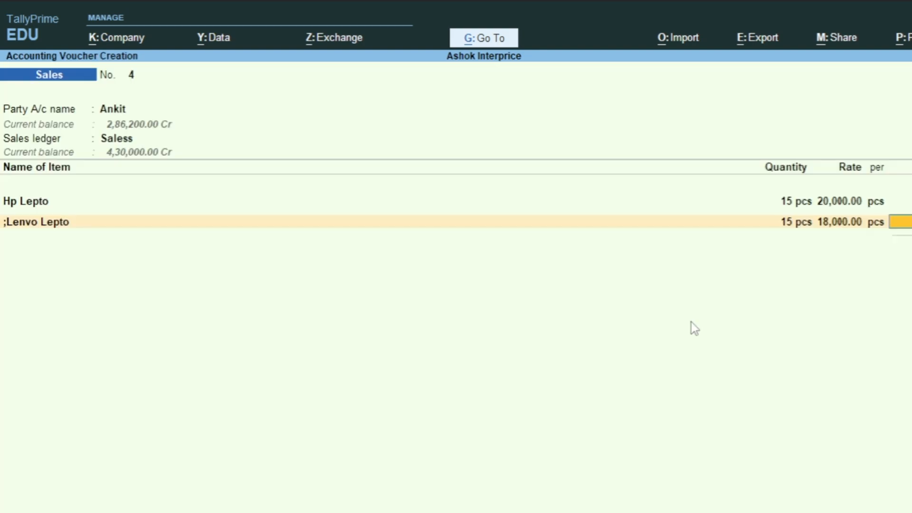
# Examine the ;Lenvo Lepto item's HSN/SAC and GST rate details from within the voucher, and return to its item line
pyautogui.press('BackSpace')
pyautogui.hotkey('ctrl', 'Return')
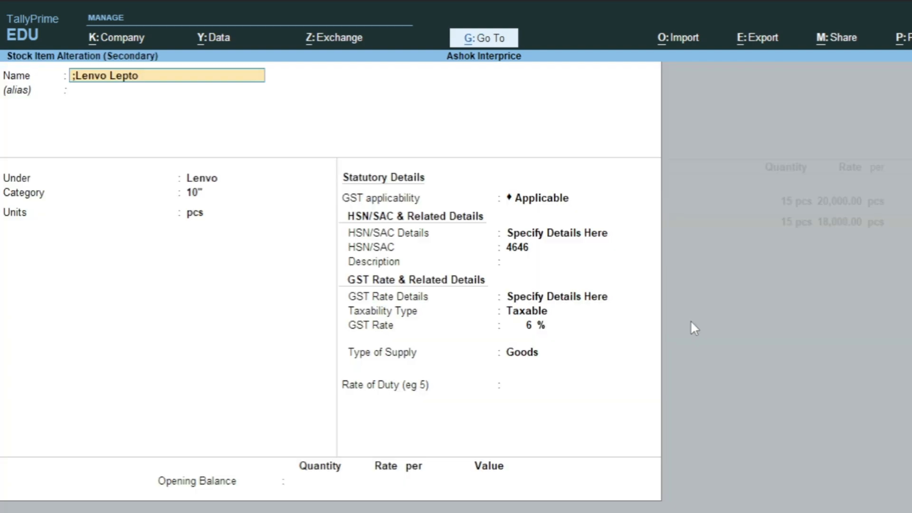
pyautogui.press('Return')
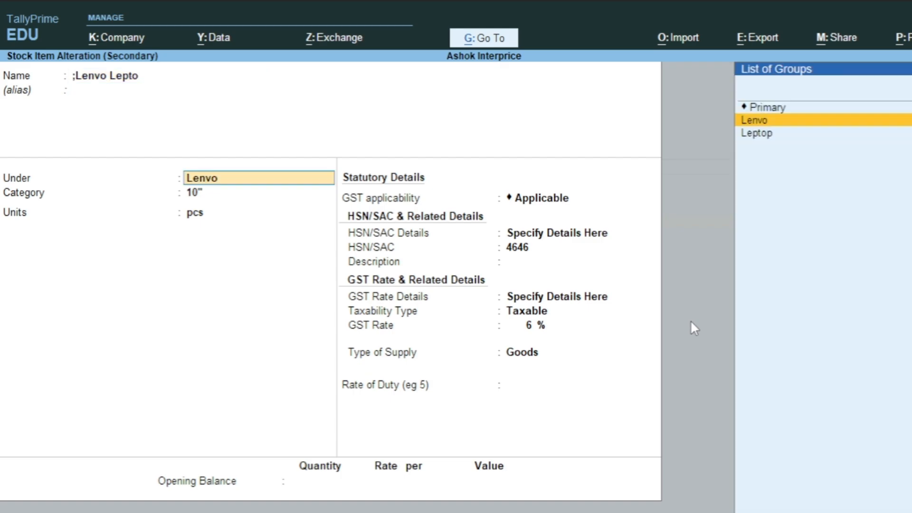
pyautogui.press('Return')
pyautogui.press('Return')
pyautogui.press('Return')
pyautogui.press('Return')
pyautogui.press('Return')
pyautogui.press('Return')
pyautogui.press('Return')
pyautogui.press('Return')
pyautogui.press('Return')
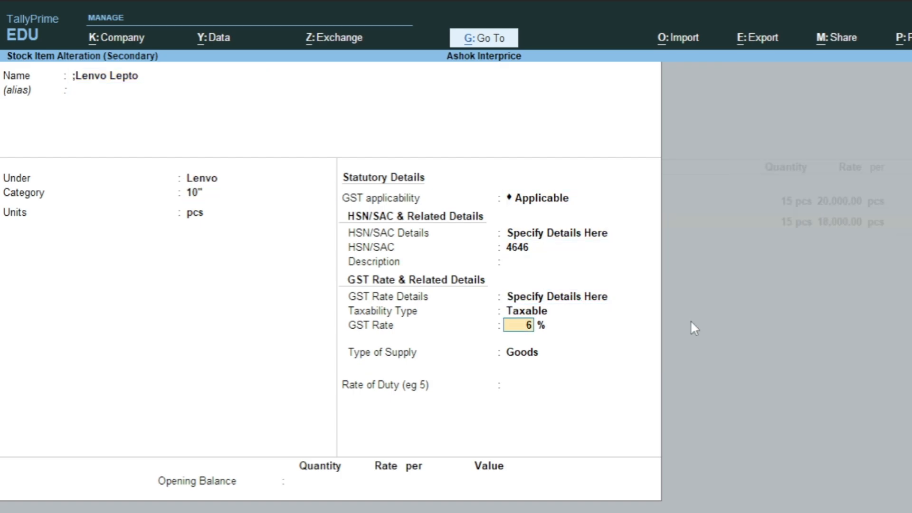
pyautogui.hotkey('ctrl', 'a')
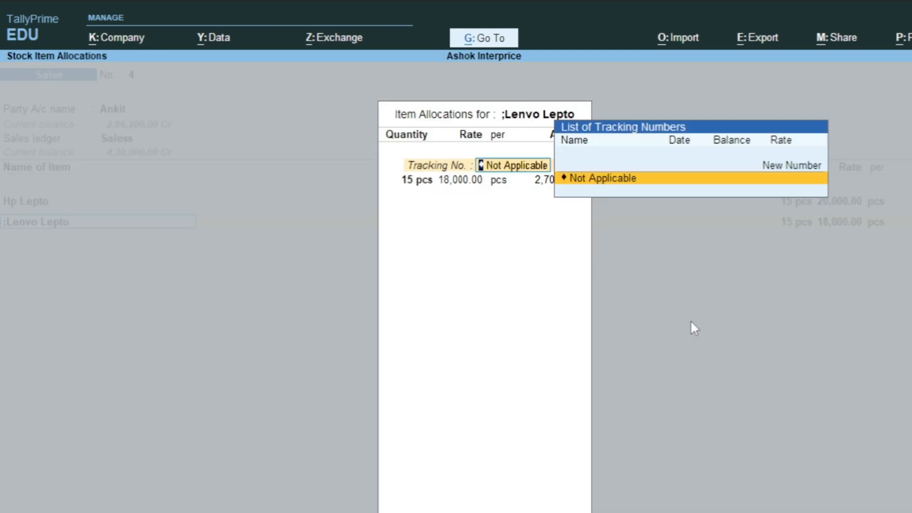
pyautogui.hotkey('ctrl', 'a')
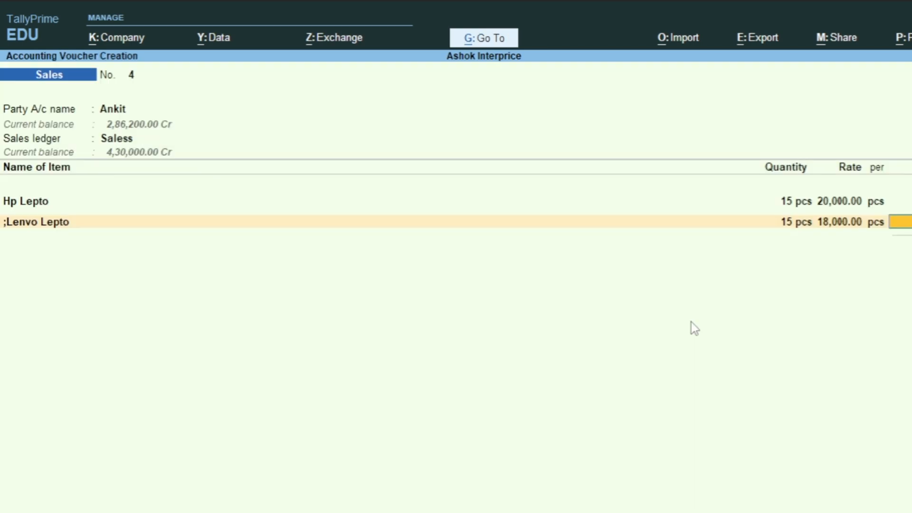
# Finish the item list and add the Out Put Cgst and Out Put Sgst ledgers to the sales voucher
pyautogui.press('Return')
pyautogui.press('Return')
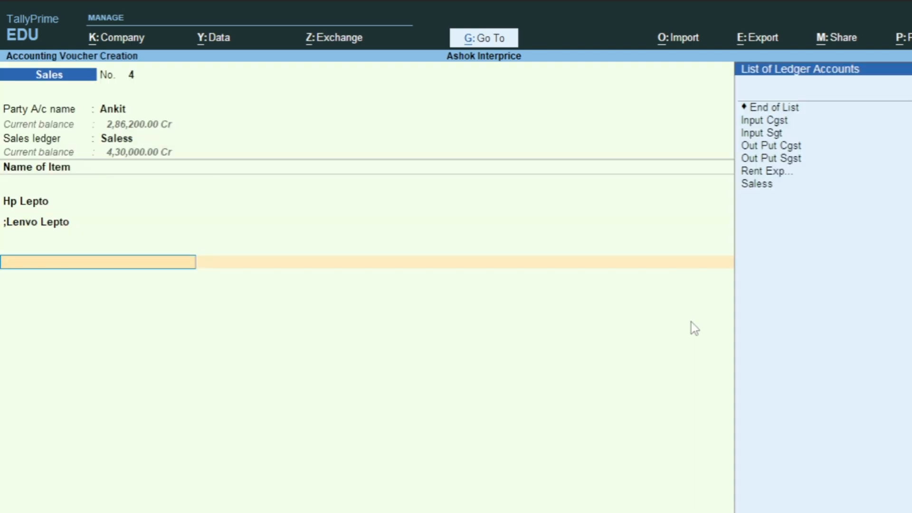
pyautogui.write('Out')
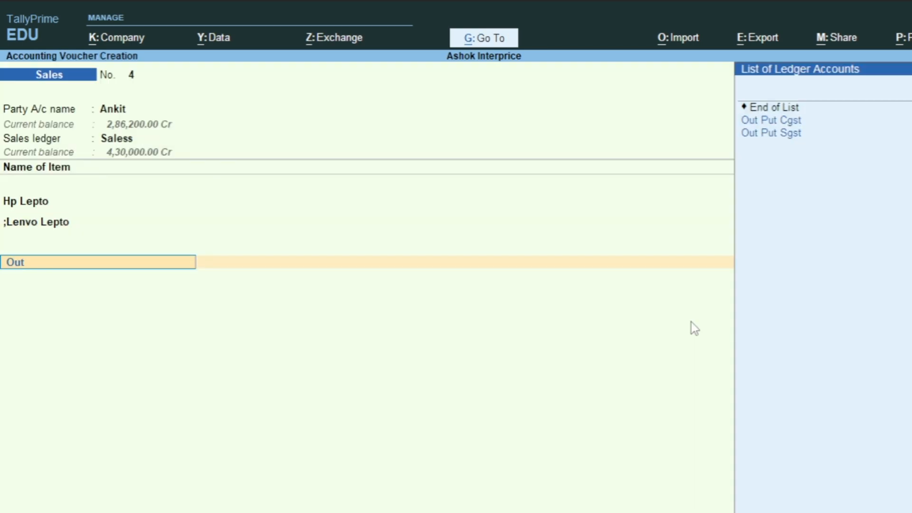
pyautogui.press('Return')
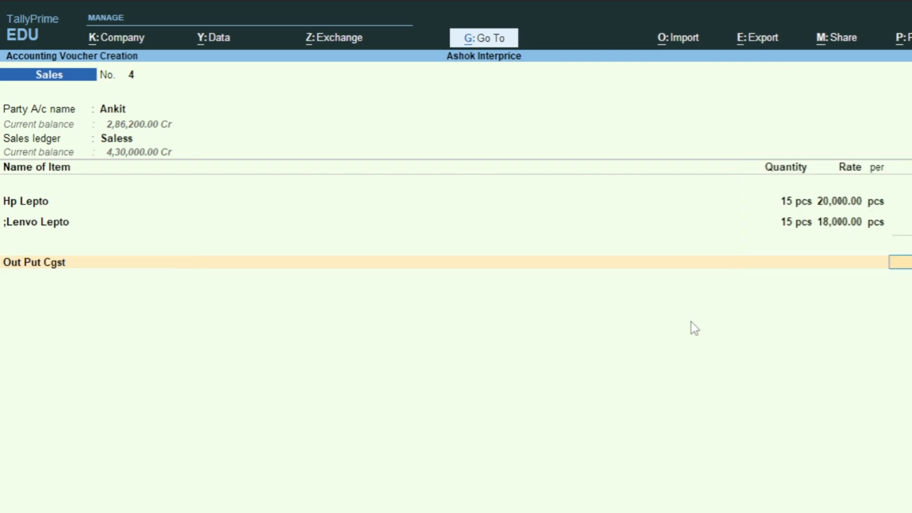
pyautogui.press('Return')
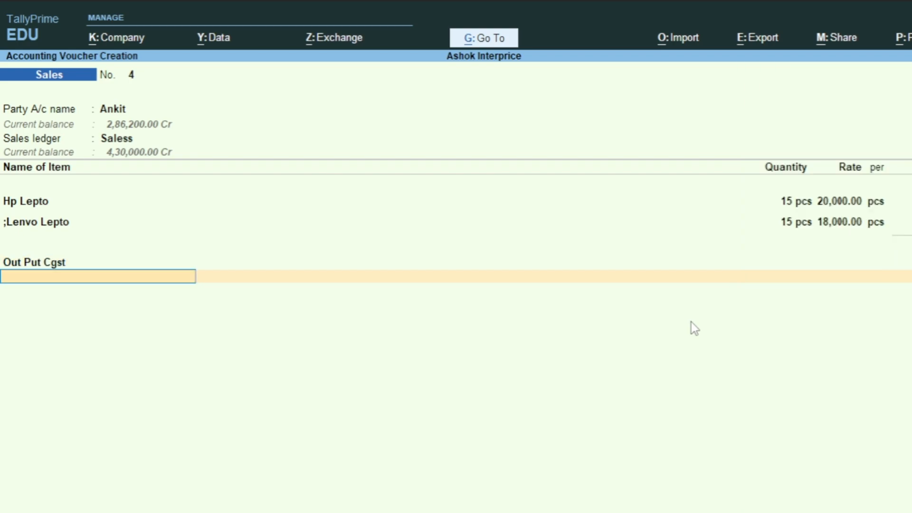
pyautogui.write('o')
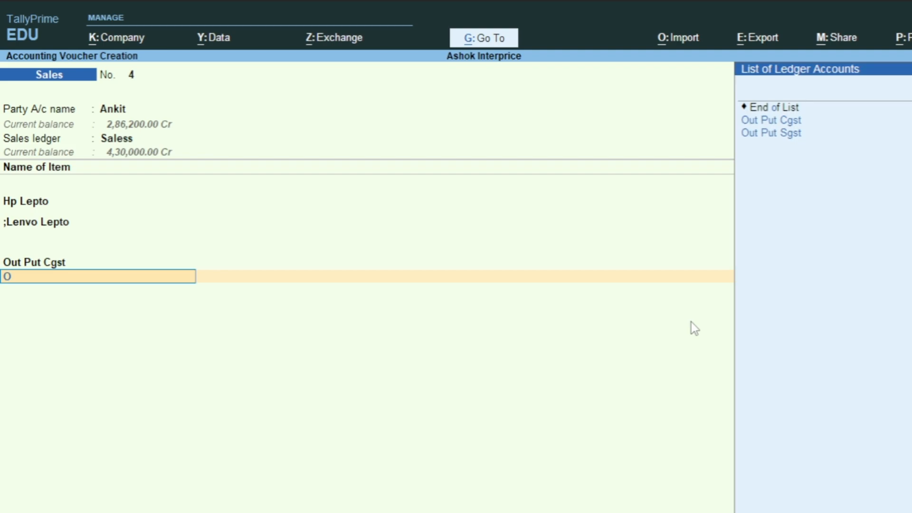
pyautogui.press('Down')
pyautogui.press('Return')
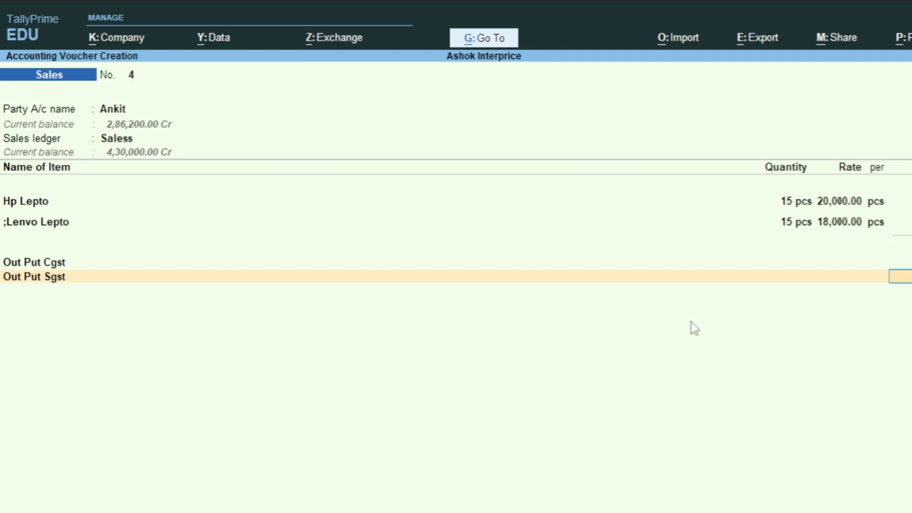
# Save the sales voucher without sending its details for e-Way Bill generation, and return to the Gateway of Tally
pyautogui.hotkey('ctrl', 'a')
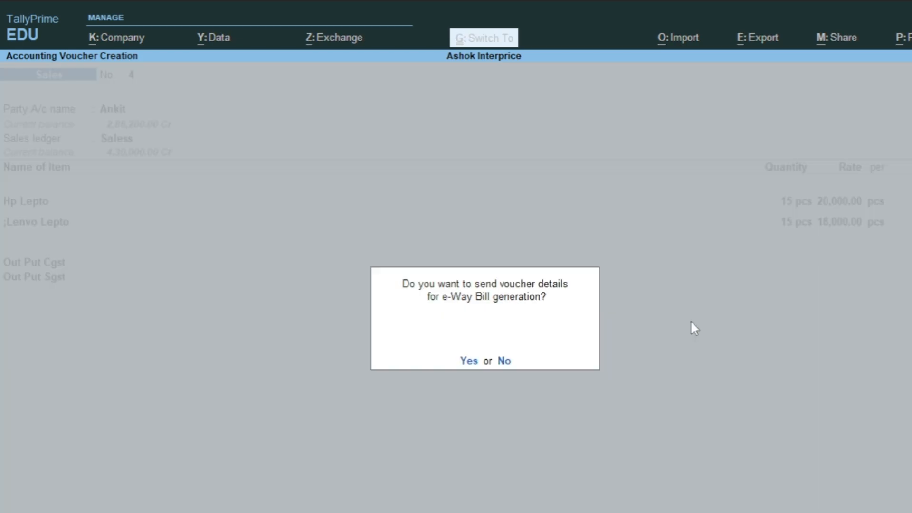
pyautogui.press('n')
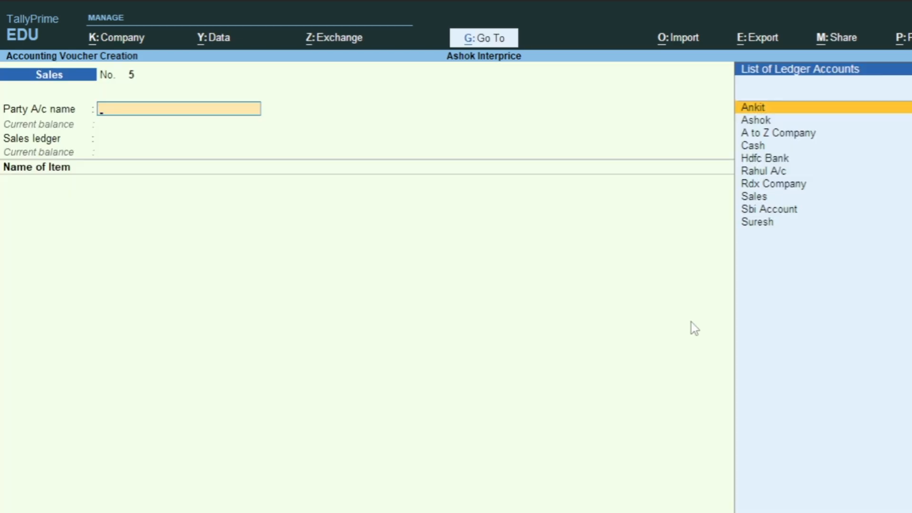
pyautogui.press('Escape')
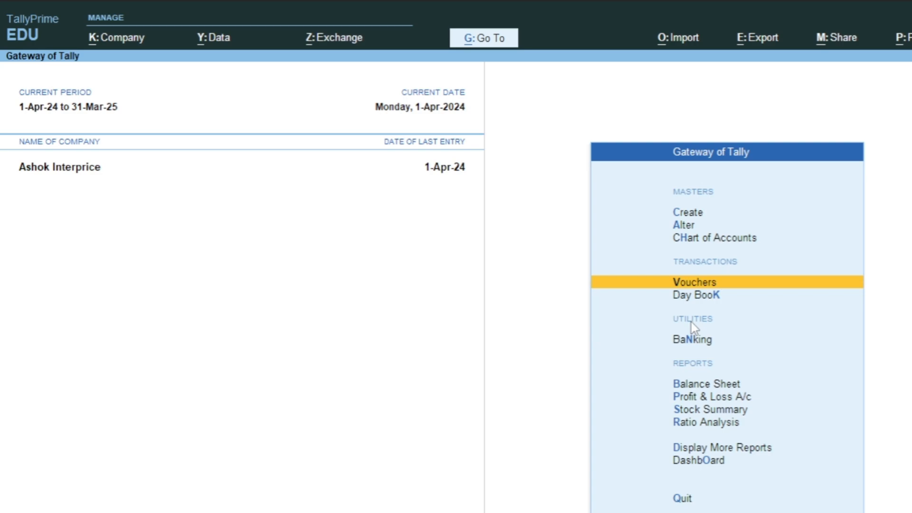
# Examine the input and output GST ledger balances in the Balance Sheet's Duties & Taxes group under Current Liabilities
pyautogui.press('Down')
pyautogui.press('Down')
pyautogui.press('Down')
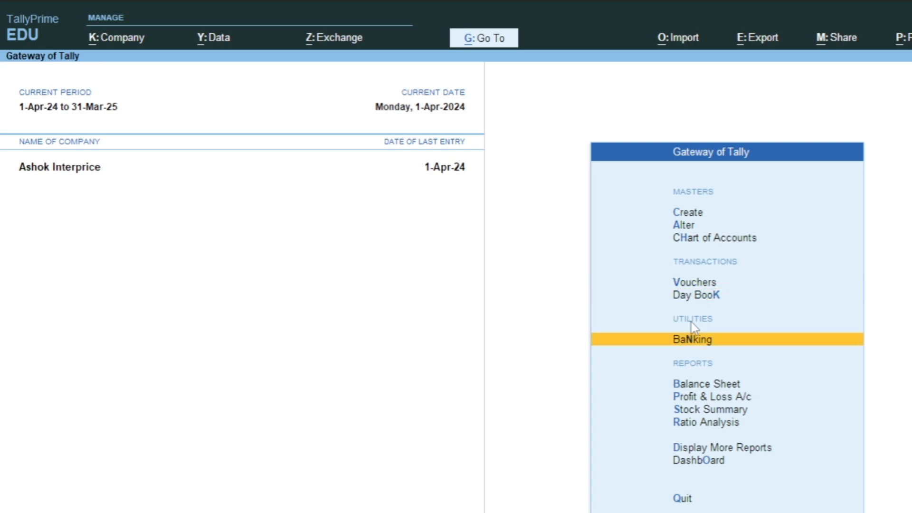
pyautogui.press('Return')
pyautogui.press('Down')
pyautogui.press('Down')
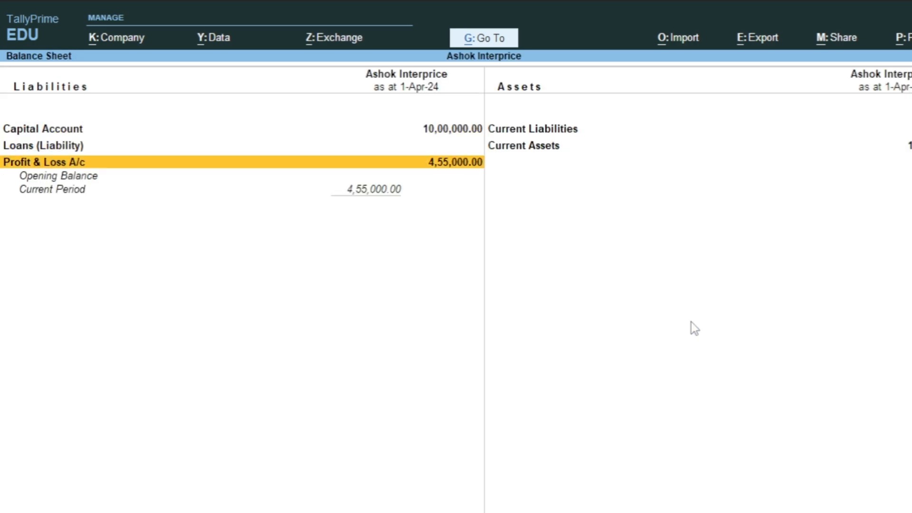
pyautogui.press('Right')
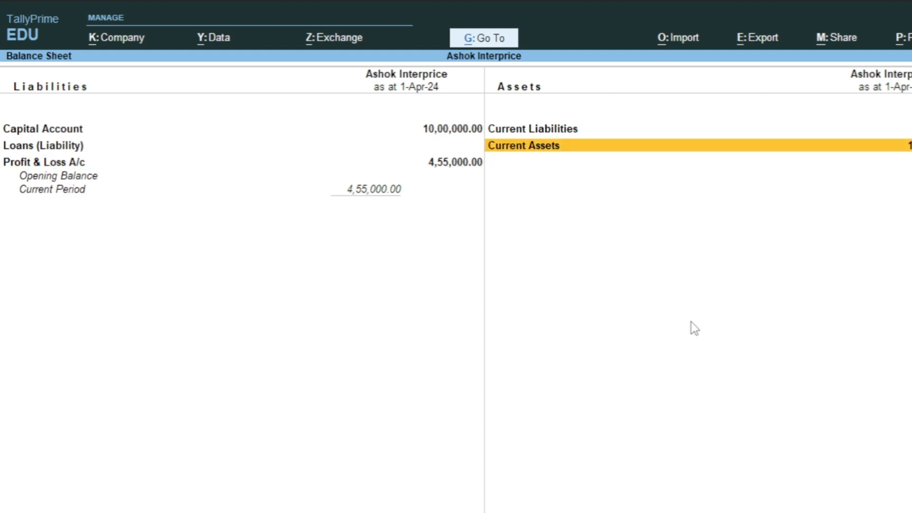
pyautogui.press('Up')
pyautogui.press('Return')
pyautogui.press('Down')
pyautogui.press('Down')
pyautogui.press('Down')
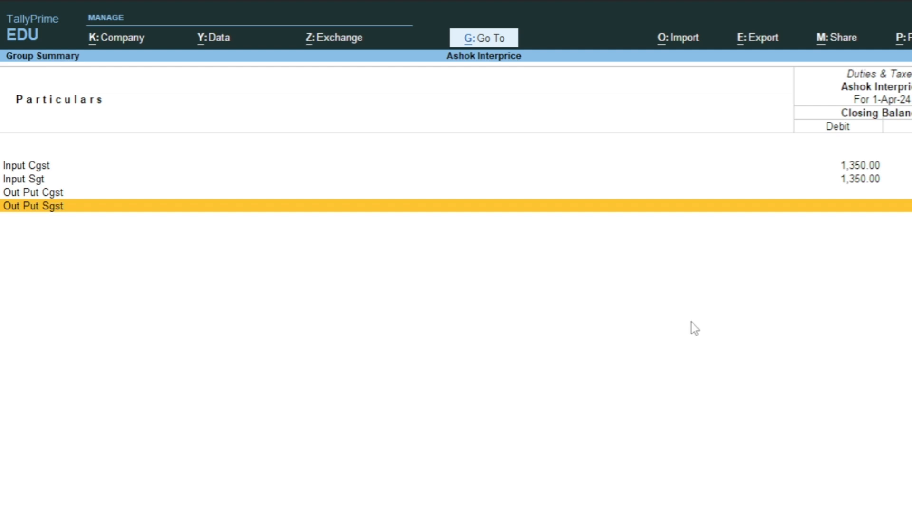
pyautogui.press('Escape')
pyautogui.press('Escape')
pyautogui.press('Escape')
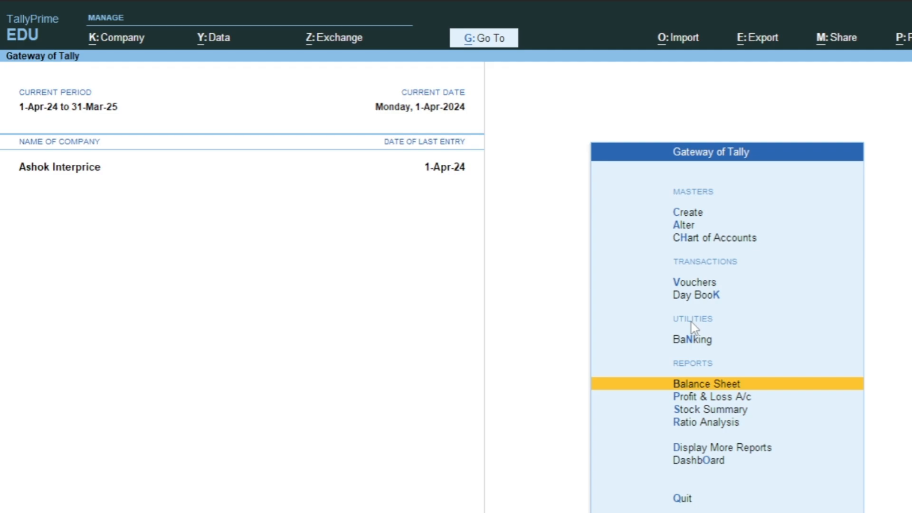
# Start another sales voucher for the first listed party account, accept its dispatch and party details, and choose Saless as the sales ledger
pyautogui.press('Up')
pyautogui.press('Up')
pyautogui.press('Up')
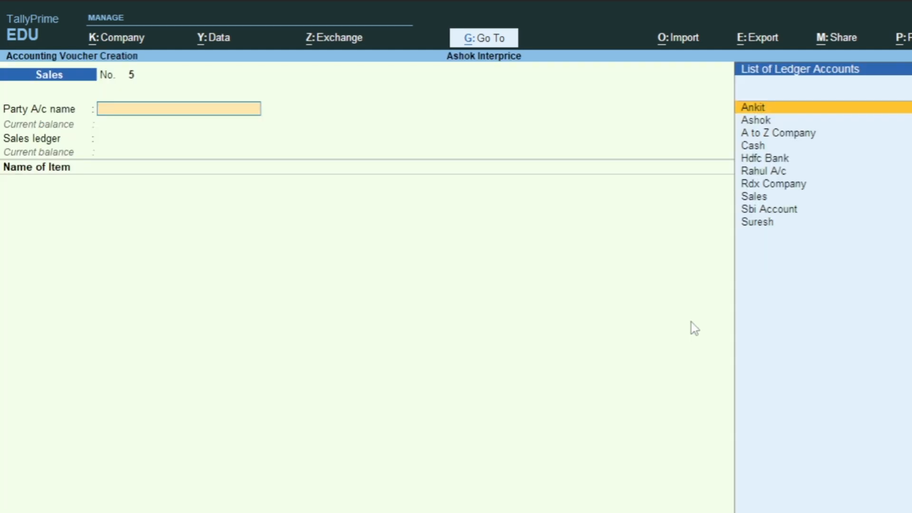
pyautogui.press('Return')
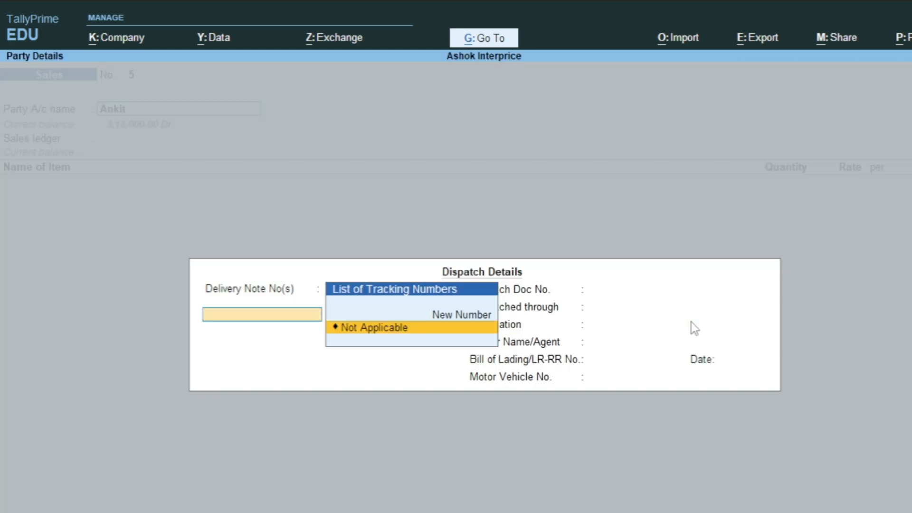
pyautogui.hotkey('ctrl', 'a')
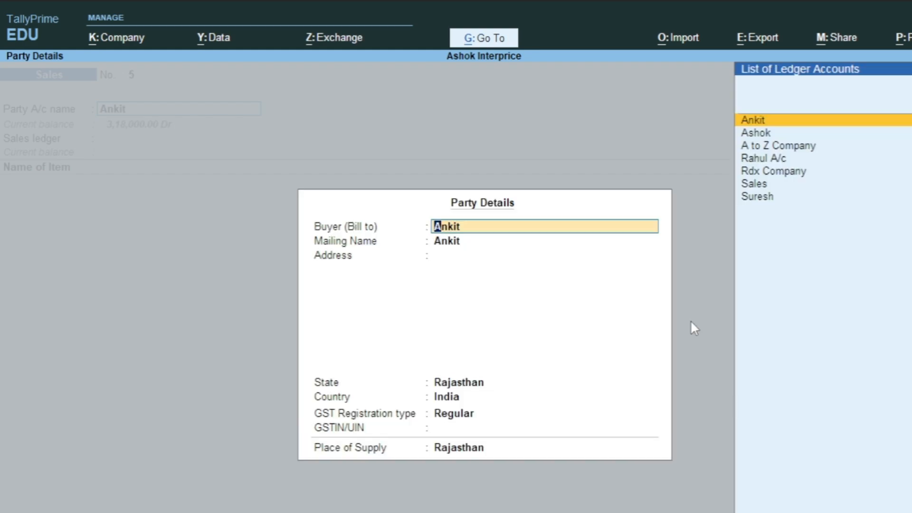
pyautogui.hotkey('ctrl', 'a')
pyautogui.press('Return')
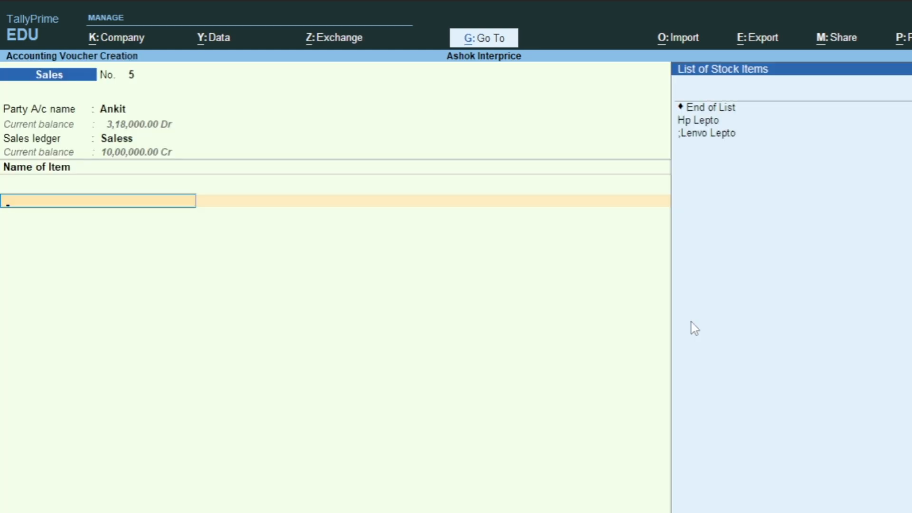
# Add the stock item Hp Lepto to the new sales voucher with a quantity of 12 pcs at a rate of 20,000
pyautogui.press('Down')
pyautogui.press('Down')
pyautogui.press('Return')
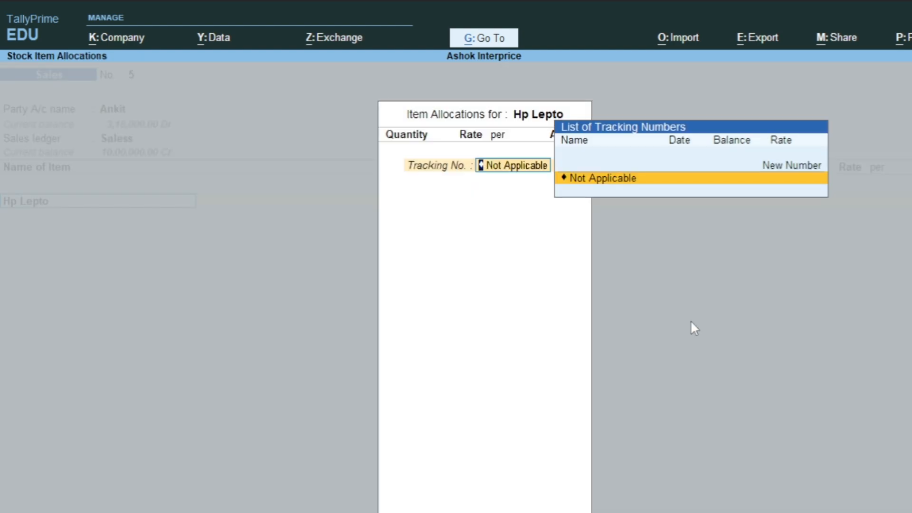
pyautogui.press('Return')
pyautogui.write('12')
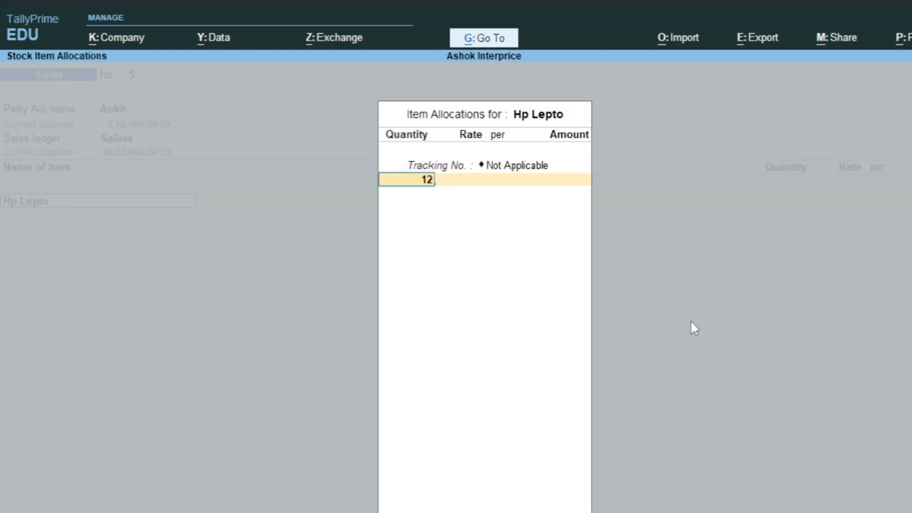
pyautogui.press('Return')
pyautogui.press('Return')
pyautogui.press('Return')
pyautogui.press('Return')
pyautogui.press('Return')
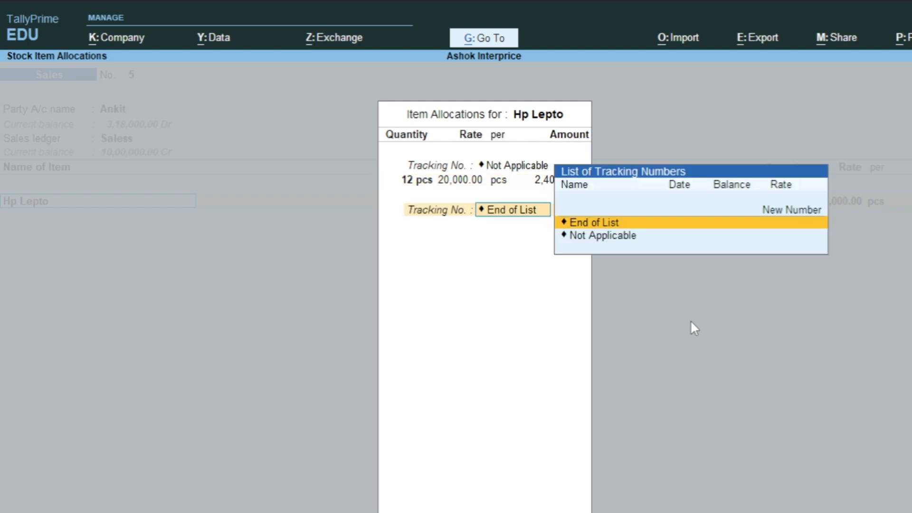
pyautogui.press('Return')
pyautogui.press('Return')
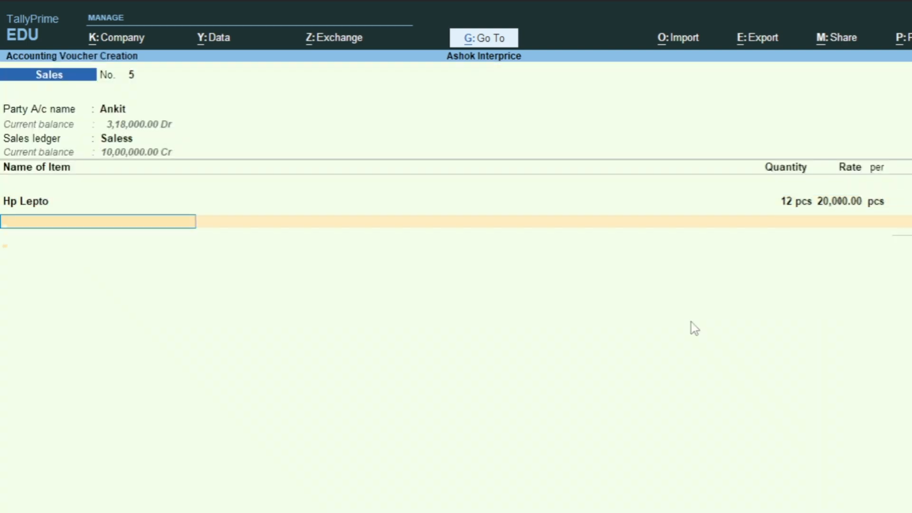
# Begin a new ledger named Output Igst from within the voucher and place it under the Duties & Taxes group
pyautogui.hotkey('alt', 'c')
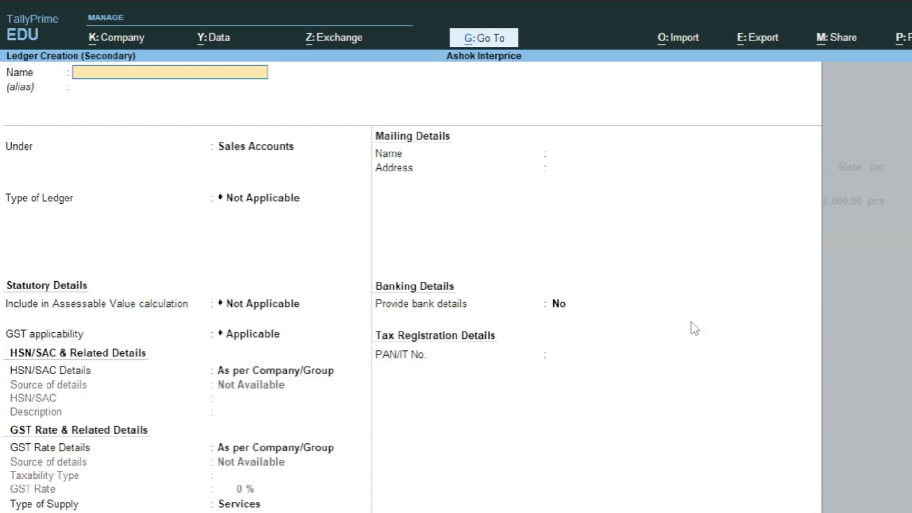
pyautogui.write('Output Igst')
pyautogui.press('Return')
pyautogui.press('Return')
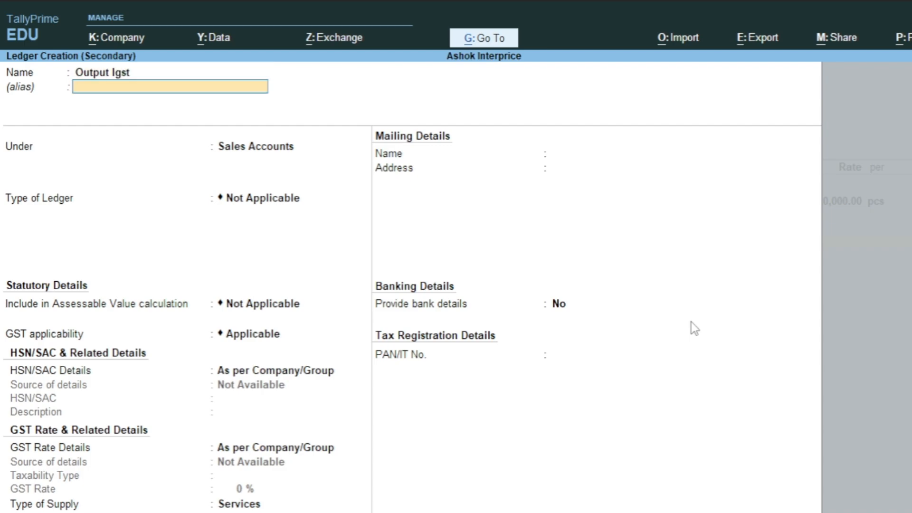
pyautogui.write('Du')
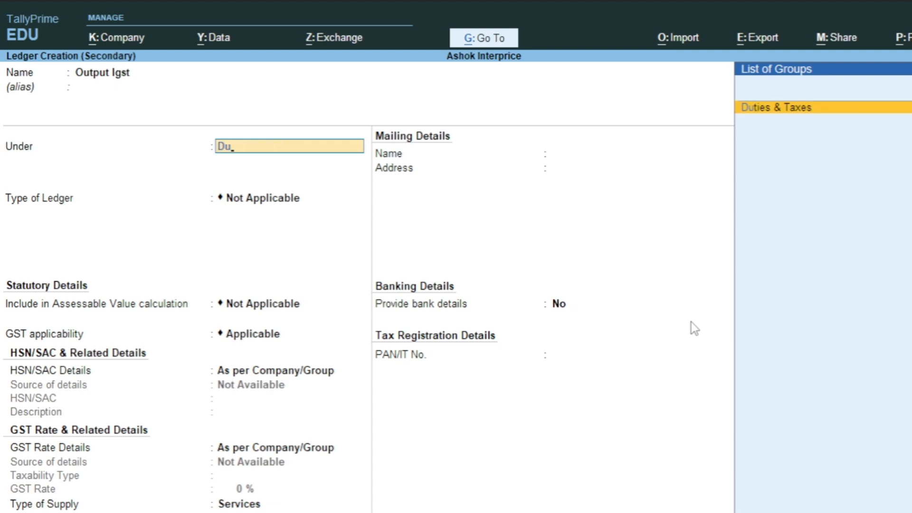
pyautogui.press('Return')
# Set the Output Igst ledger's duty type to GST and its tax type to IGST, and save it into the voucher
pyautogui.press('Up')
pyautogui.press('Return')
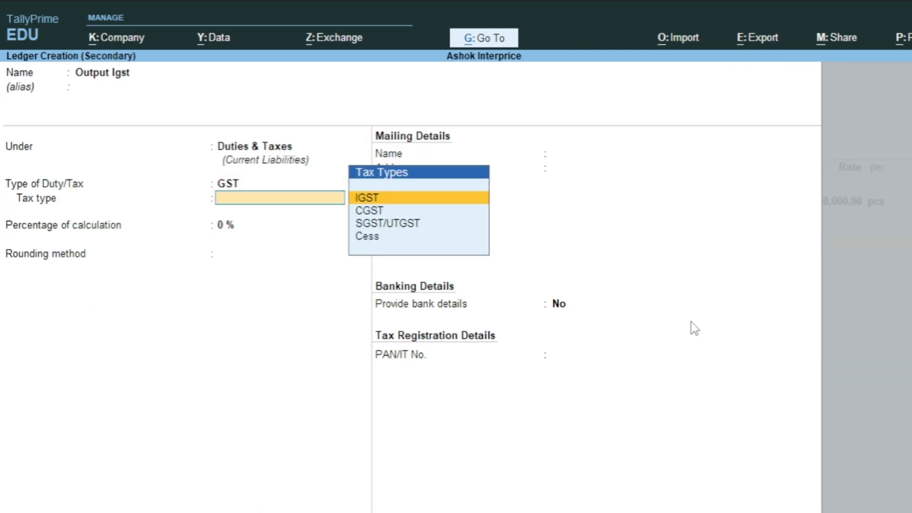
pyautogui.press('Down')
pyautogui.press('Down')
pyautogui.press('Up')
pyautogui.press('Up')
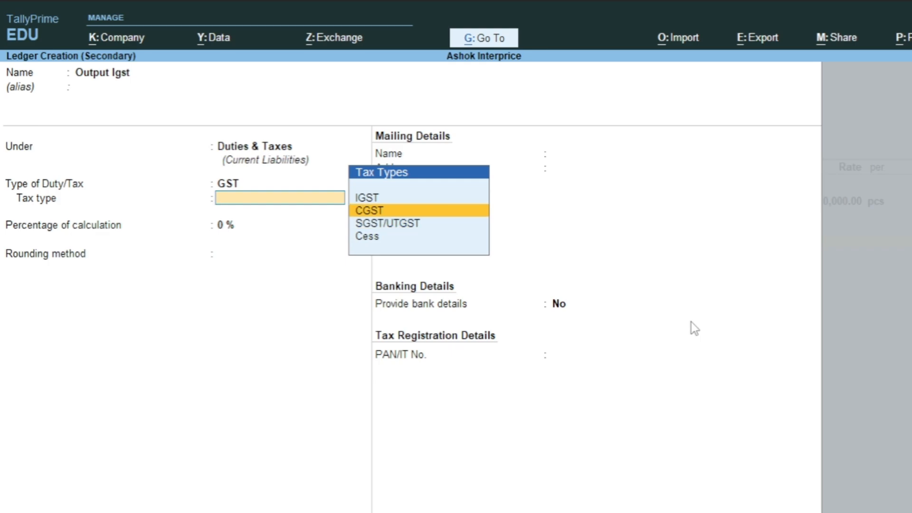
pyautogui.press('Return')
pyautogui.hotkey('ctrl', 'a')
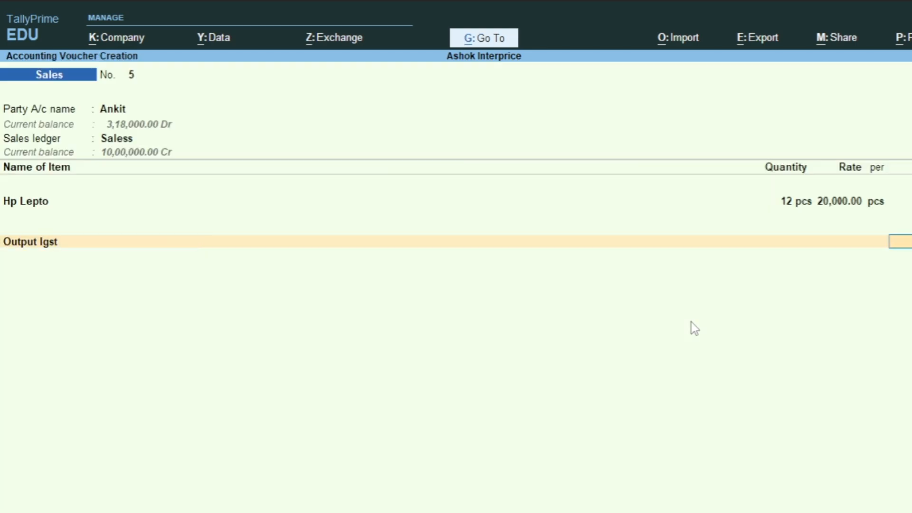
# Alter the voucher's party ledger from within the voucher, changing its mailing state to Punjab, and save the ledger
pyautogui.press('BackSpace')
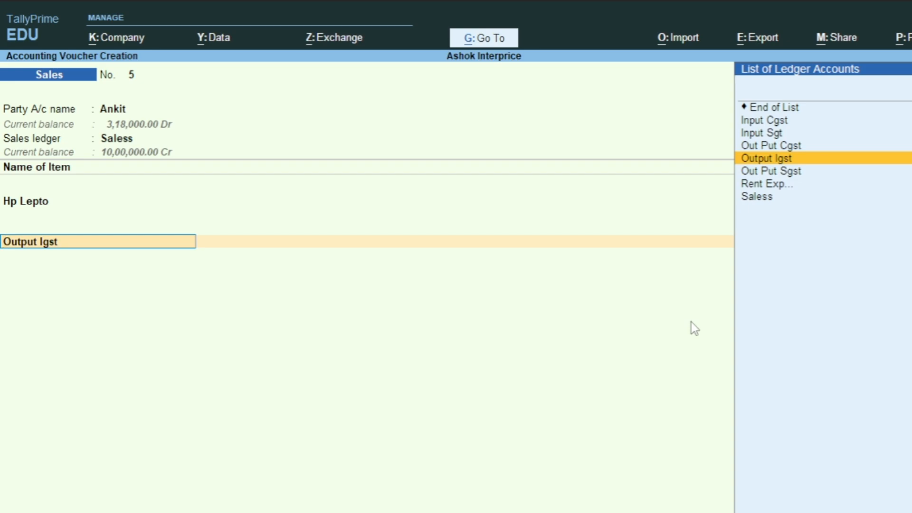
pyautogui.press('BackSpace')
pyautogui.press('BackSpace')
pyautogui.press('BackSpace')
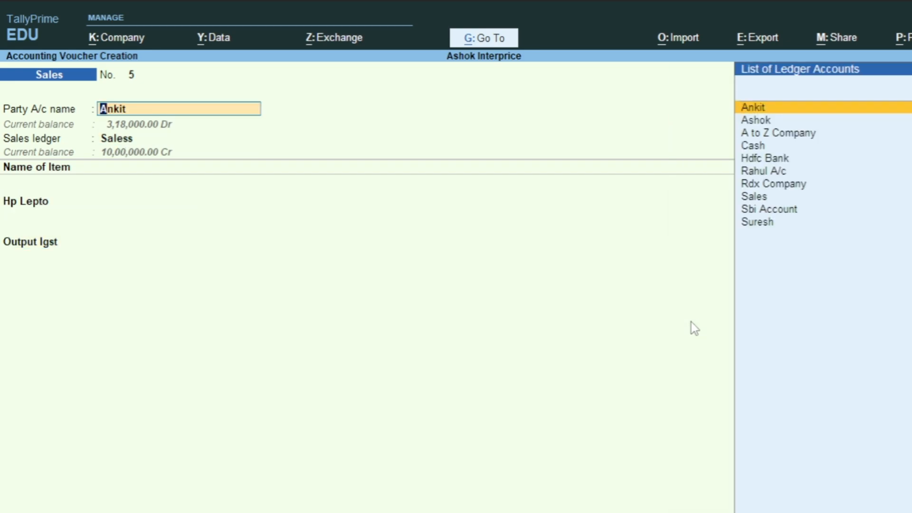
pyautogui.hotkey('ctrl', 'Return')
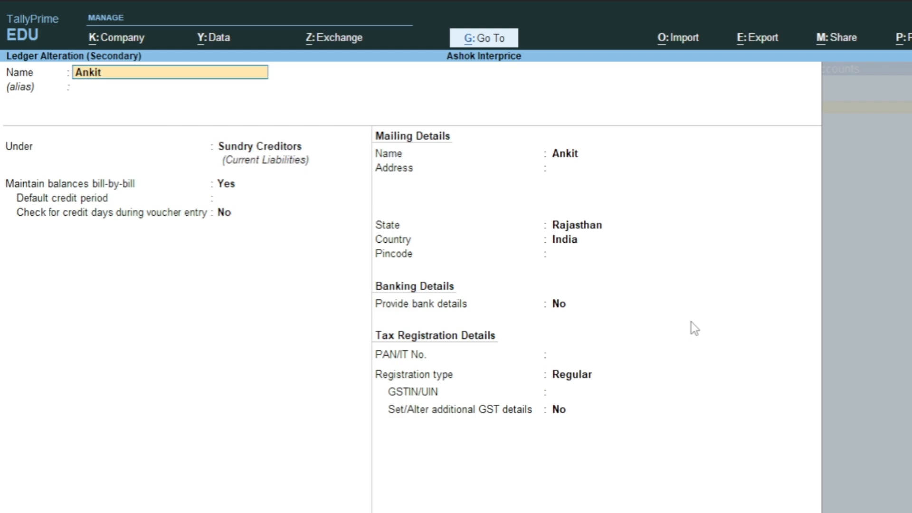
pyautogui.press('Return')
pyautogui.press('Return')
pyautogui.press('Return')
pyautogui.press('Return')
pyautogui.press('Return')
pyautogui.press('Return')
pyautogui.press('Return')
pyautogui.press('Return')
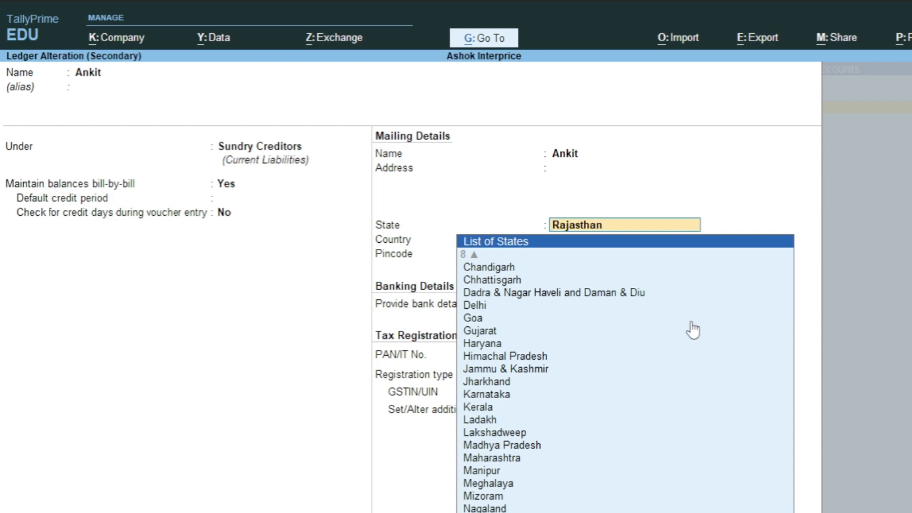
pyautogui.press('Up')
pyautogui.press('Return')
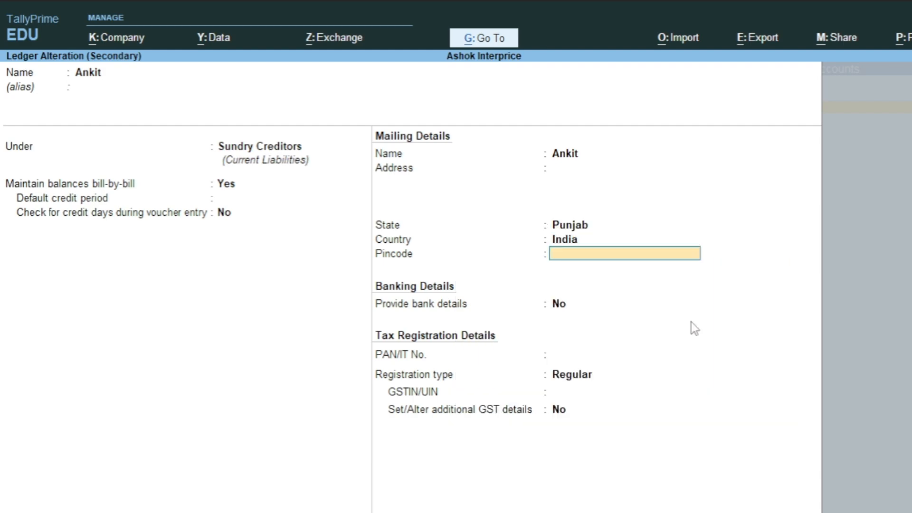
pyautogui.hotkey('ctrl', 'a')
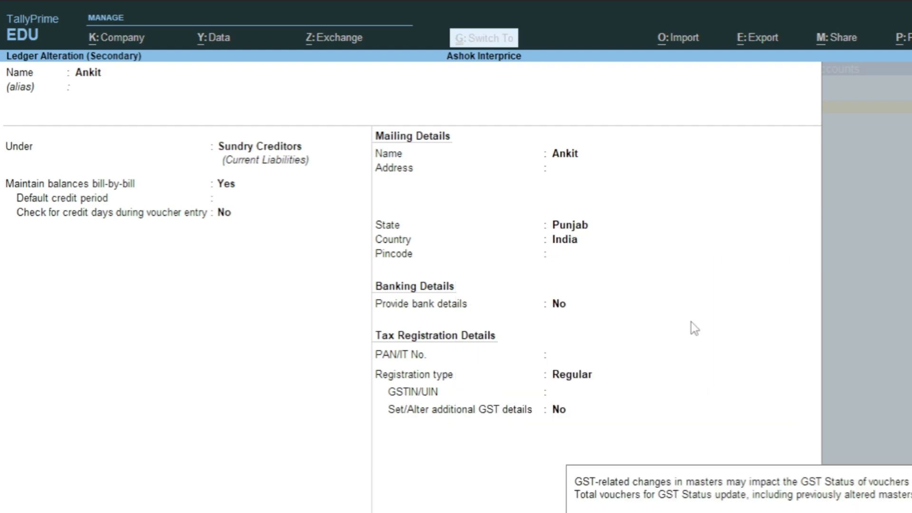
pyautogui.press('Return')
# Set the state and place of supply in the voucher's party details to Punjab, keep the Regular registration type, and accept them
pyautogui.hotkey('ctrl', 'a')
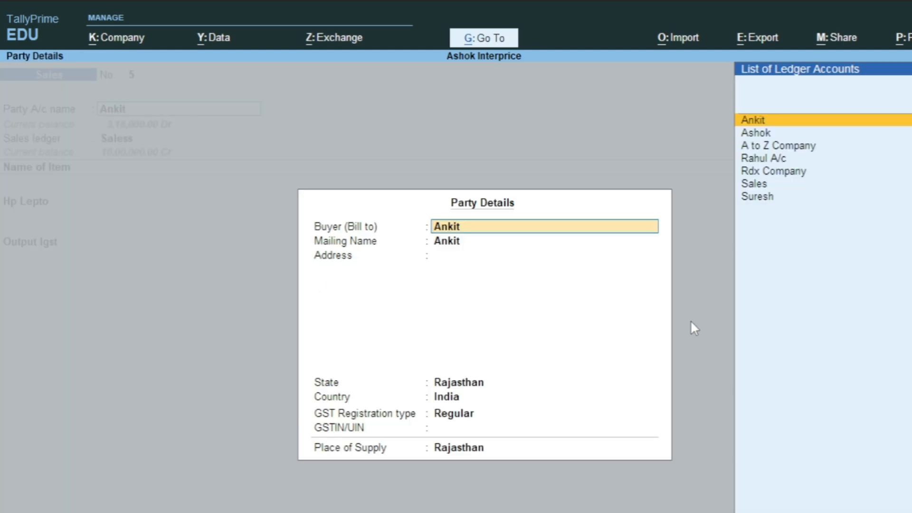
pyautogui.press('Return')
pyautogui.press('Return')
pyautogui.press('Return')
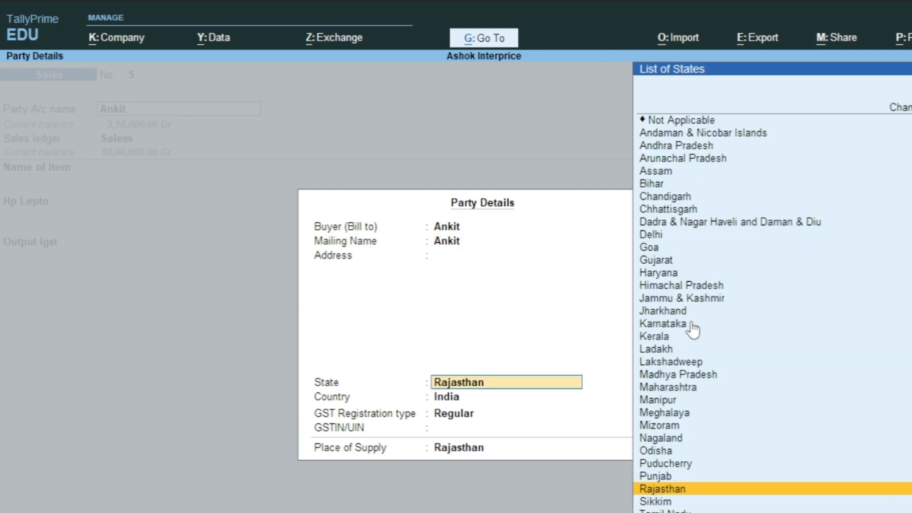
pyautogui.press('Up')
pyautogui.press('Return')
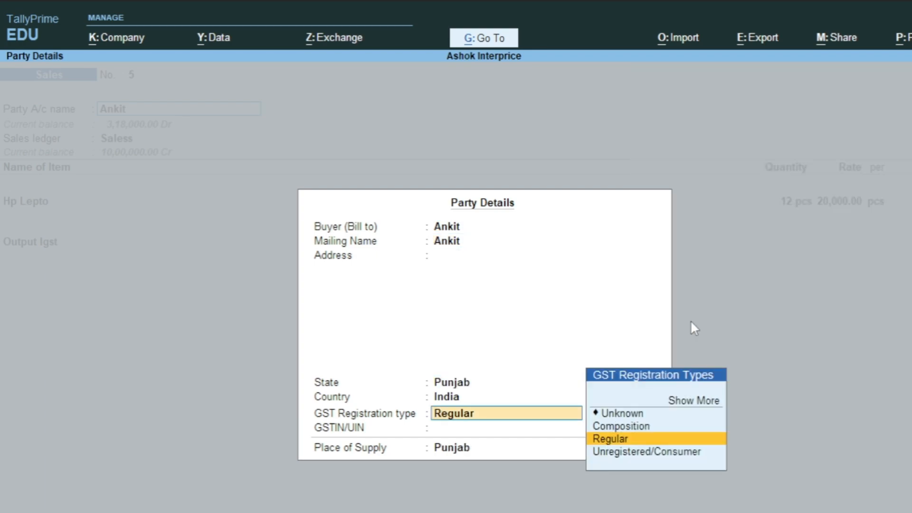
pyautogui.hotkey('ctrl', 'a')
# Reconfirm the Saless ledger and the Hp Lepto allocation without a tracking number, and recalculate the IGST amount on the Output Igst line
pyautogui.press('Return')
pyautogui.press('Return')
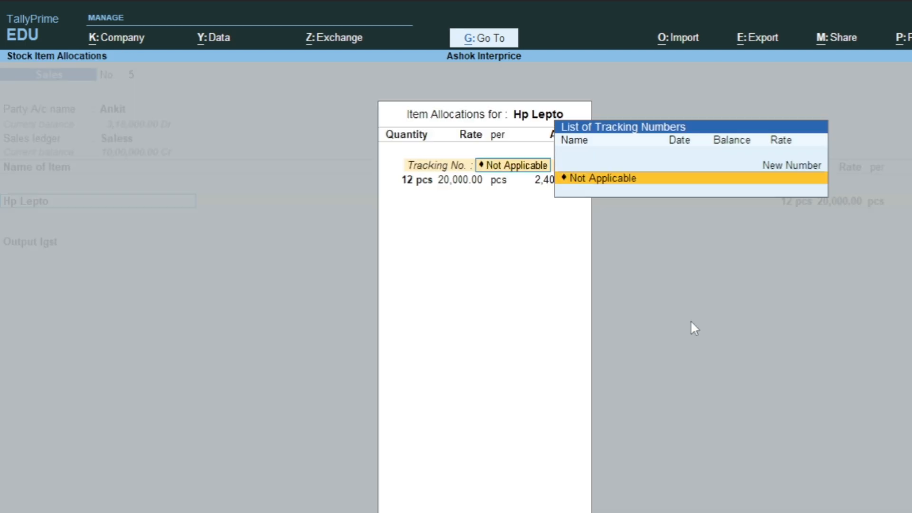
pyautogui.press('Return')
pyautogui.press('Return')
pyautogui.press('Return')
pyautogui.press('Return')
pyautogui.press('Return')
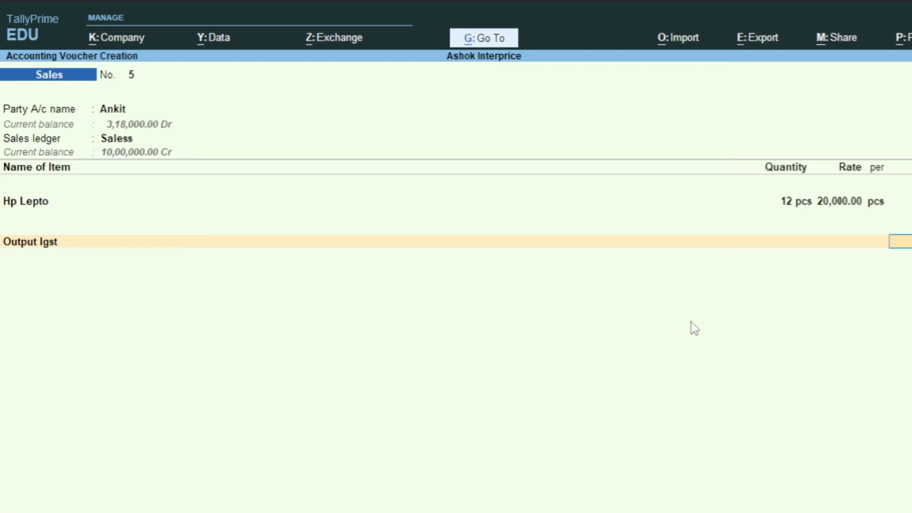
pyautogui.press('Return')
pyautogui.press('Return')
pyautogui.press('Return')
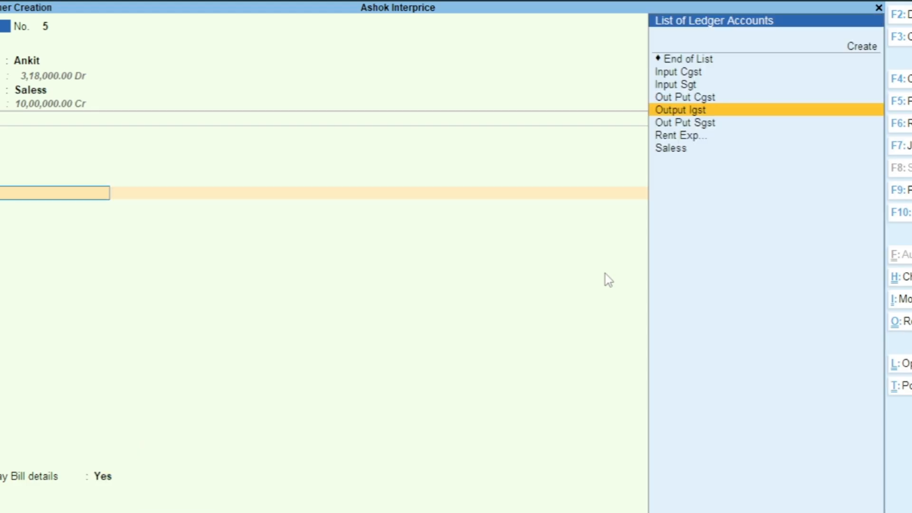
pyautogui.press('Return')
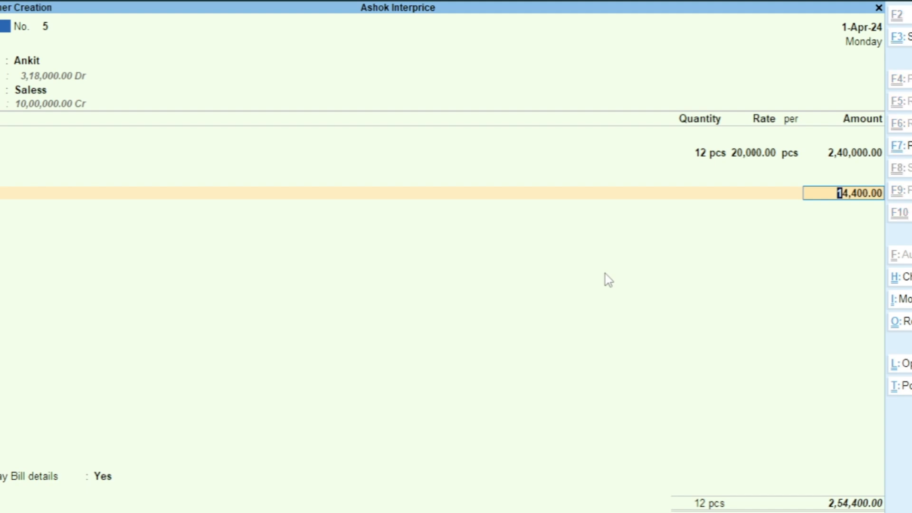
# Save the interstate sales voucher and return to the Gateway of Tally
pyautogui.hotkey('ctrl', 'a')
pyautogui.press('n')
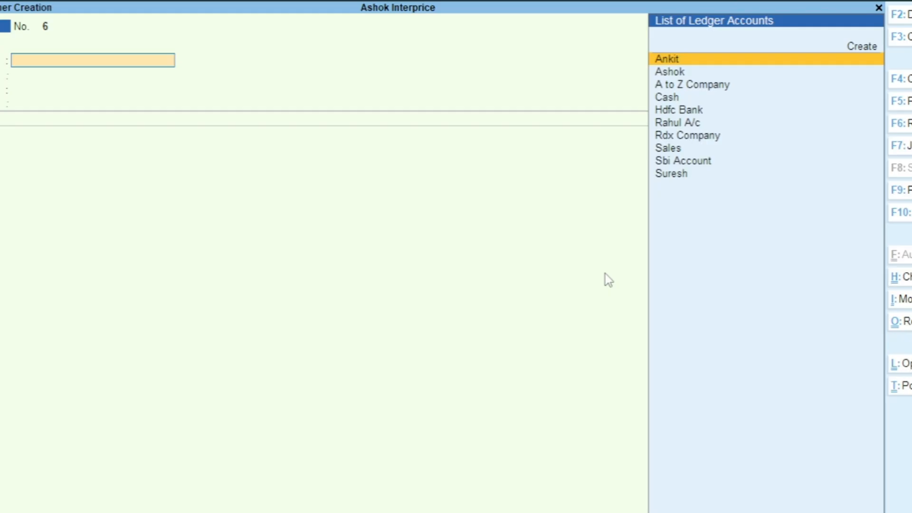
pyautogui.press('Escape')
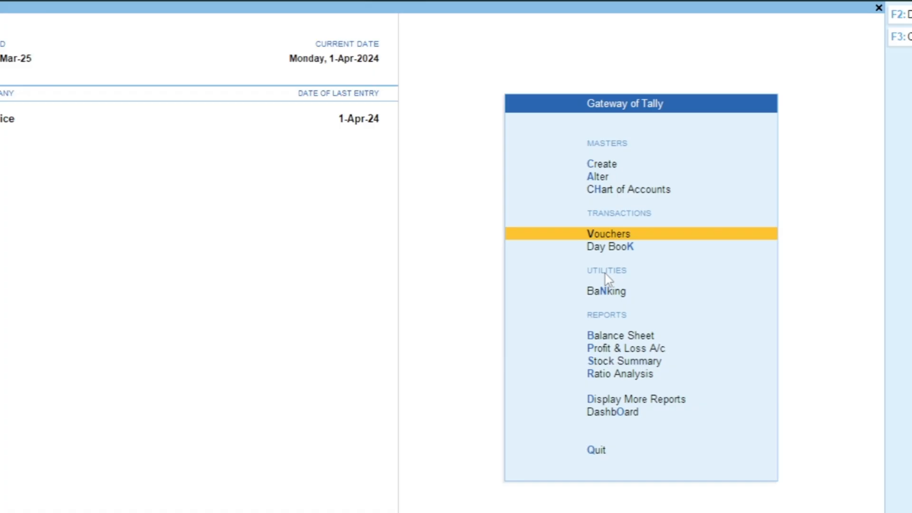